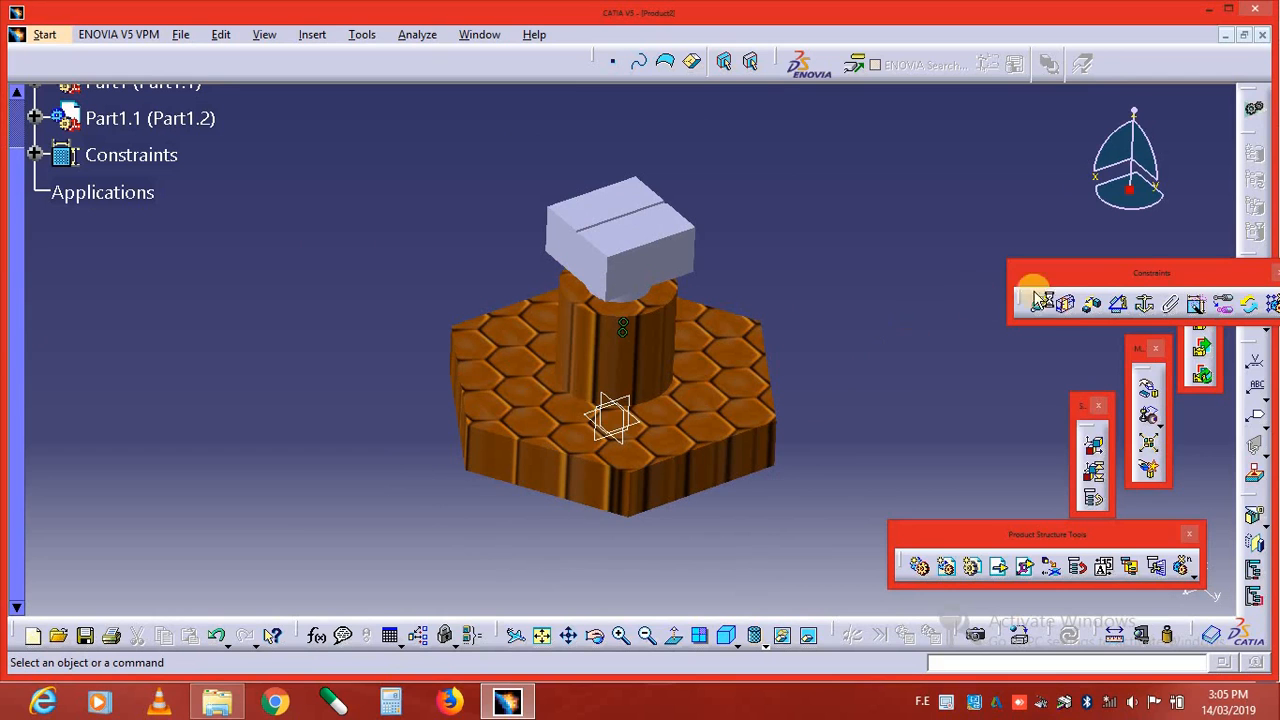
# - Explode the whole assembly in 3D at all levels with Part1.1 as the fixed product, accepting the changed product positions
pyautogui.click(1150, 447)
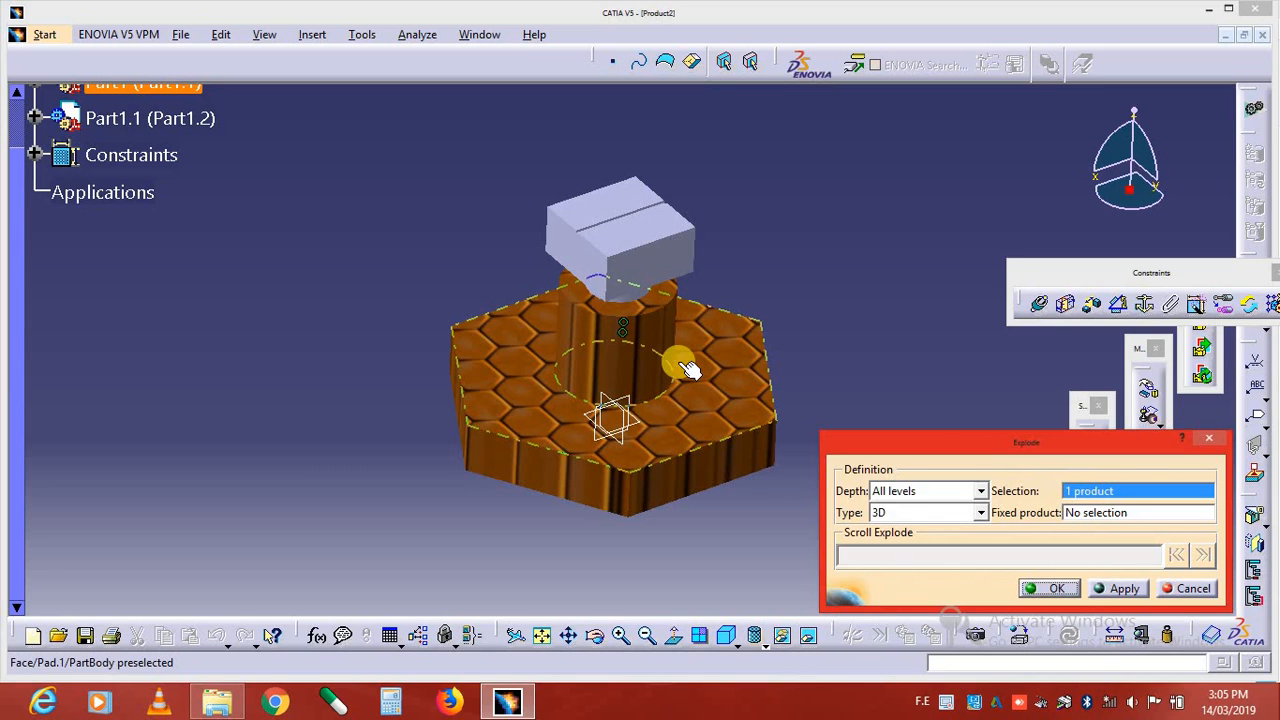
pyautogui.click(1101, 514)
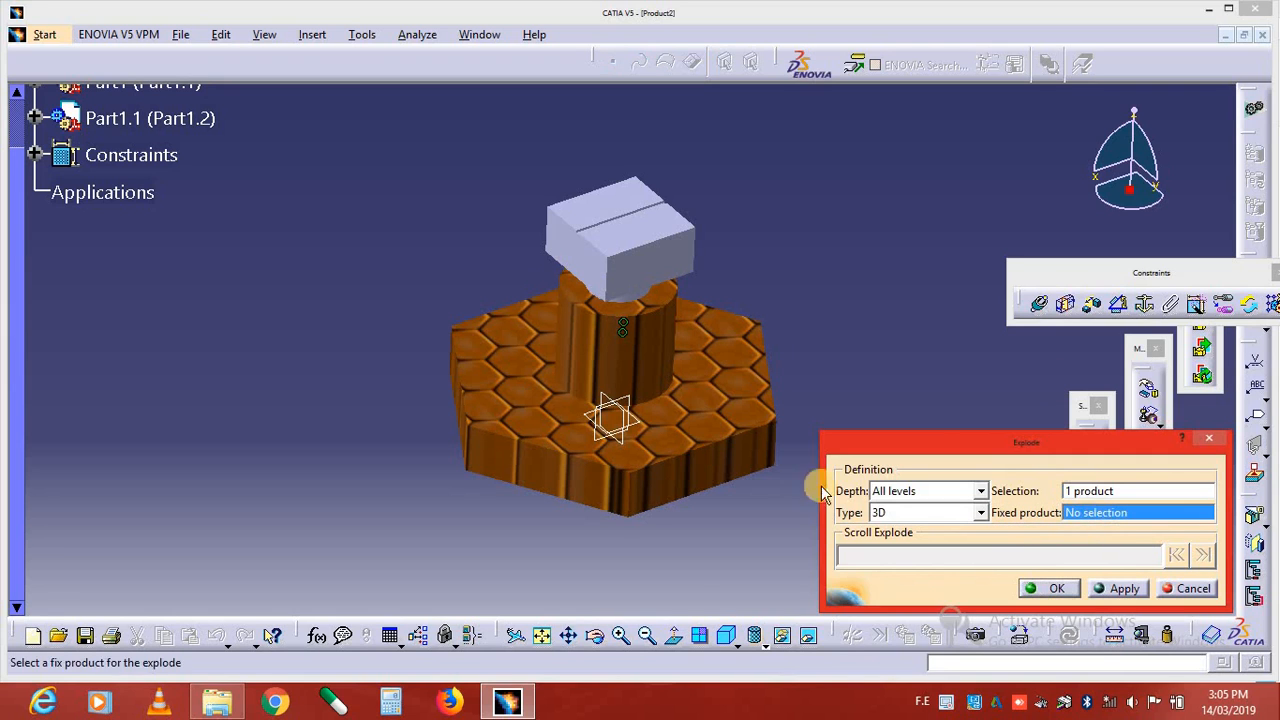
pyautogui.click(722, 401)
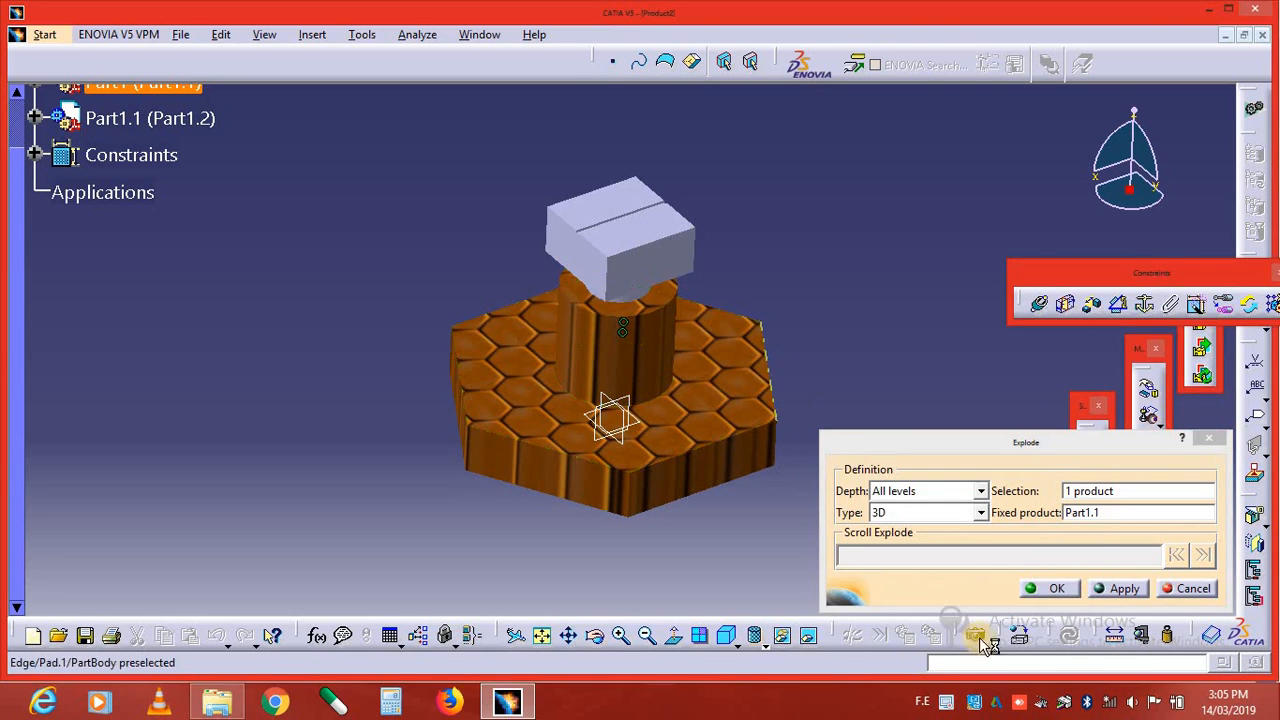
pyautogui.click(1127, 589)
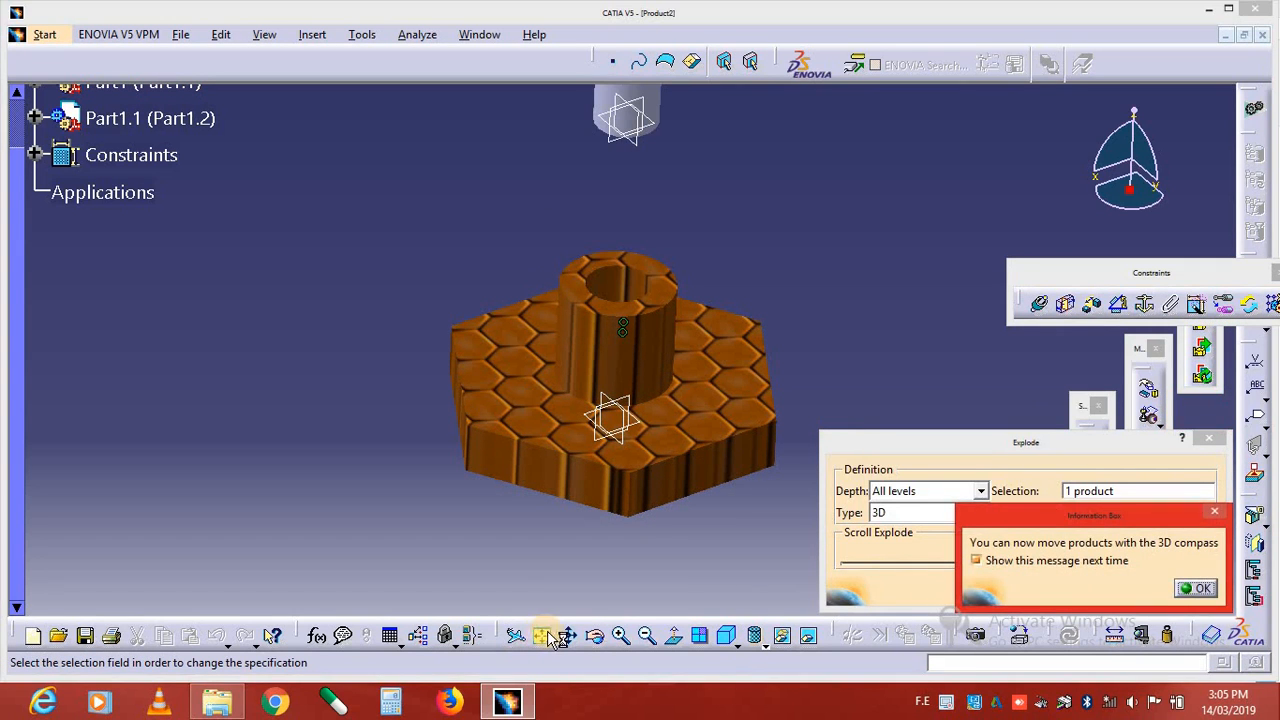
pyautogui.click(1205, 592)
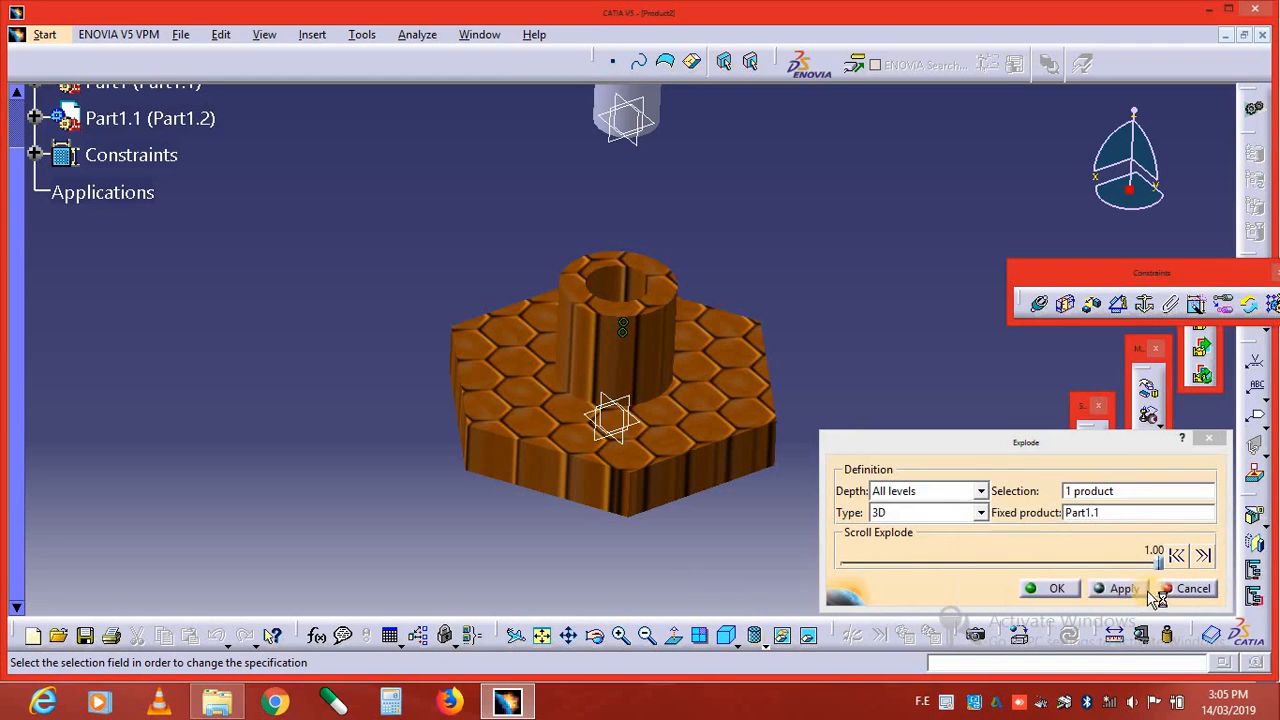
pyautogui.click(1062, 590)
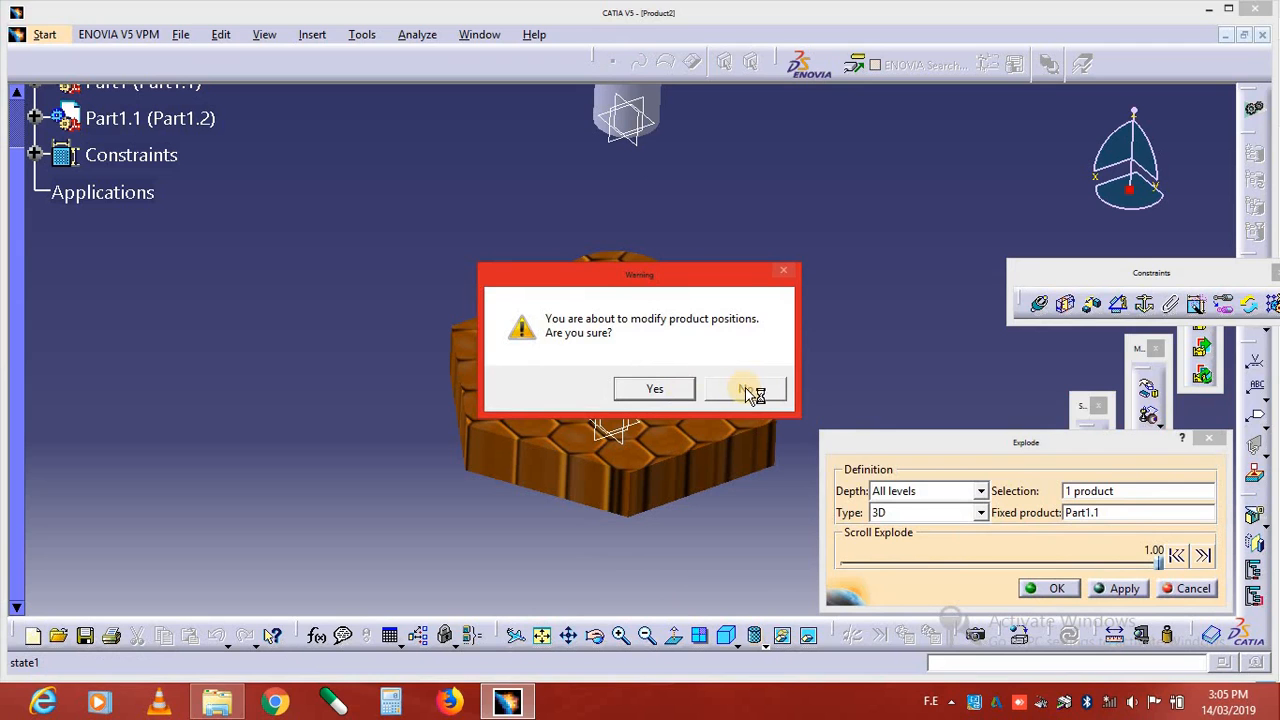
pyautogui.click(657, 388)
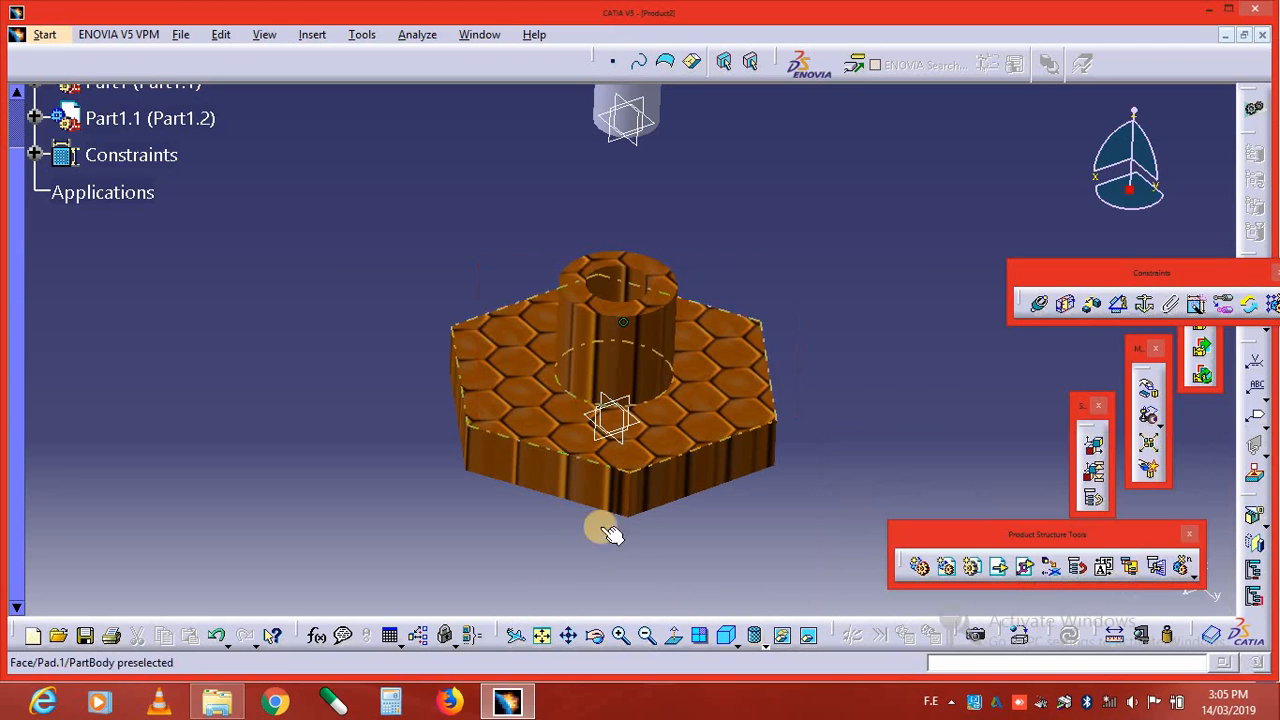
pyautogui.click(542, 635)
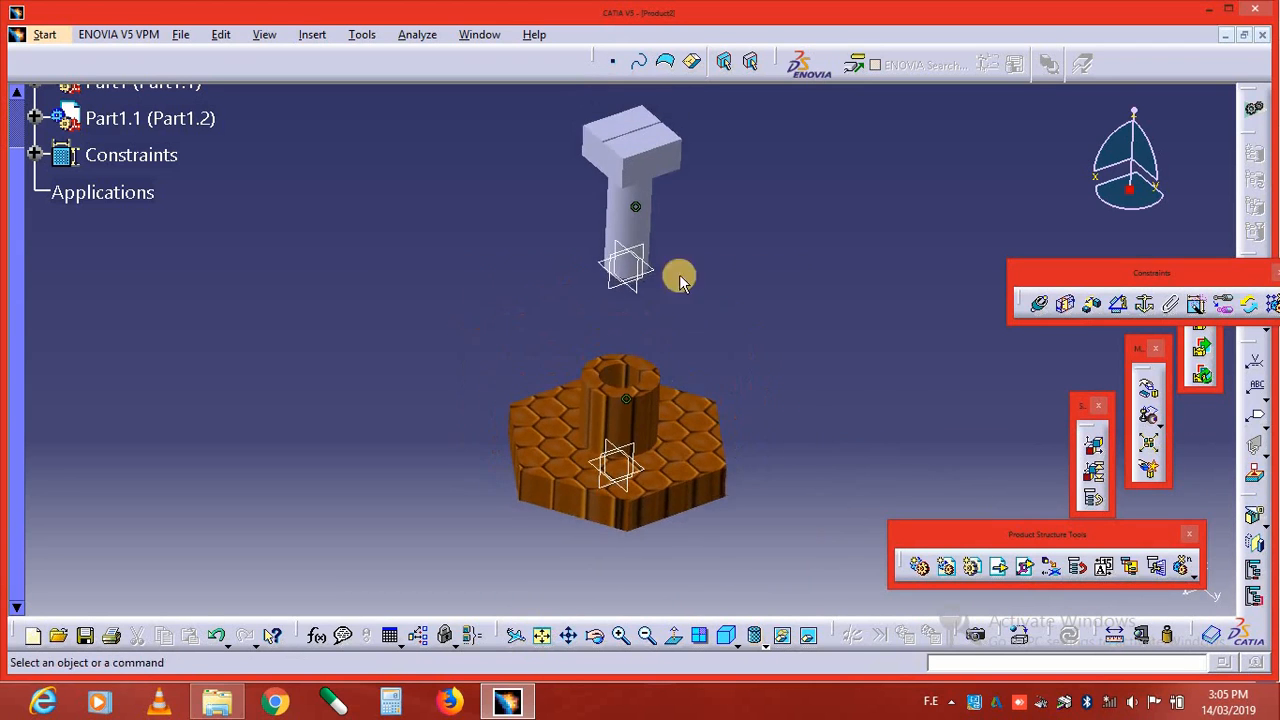
pyautogui.moveTo(716, 358)
pyautogui.mouseDown(button='middle')
pyautogui.moveTo(617, 346)
pyautogui.moveTo(691, 351)
pyautogui.moveTo(681, 413)
pyautogui.moveTo(720, 355)
pyautogui.mouseUp(button='middle')
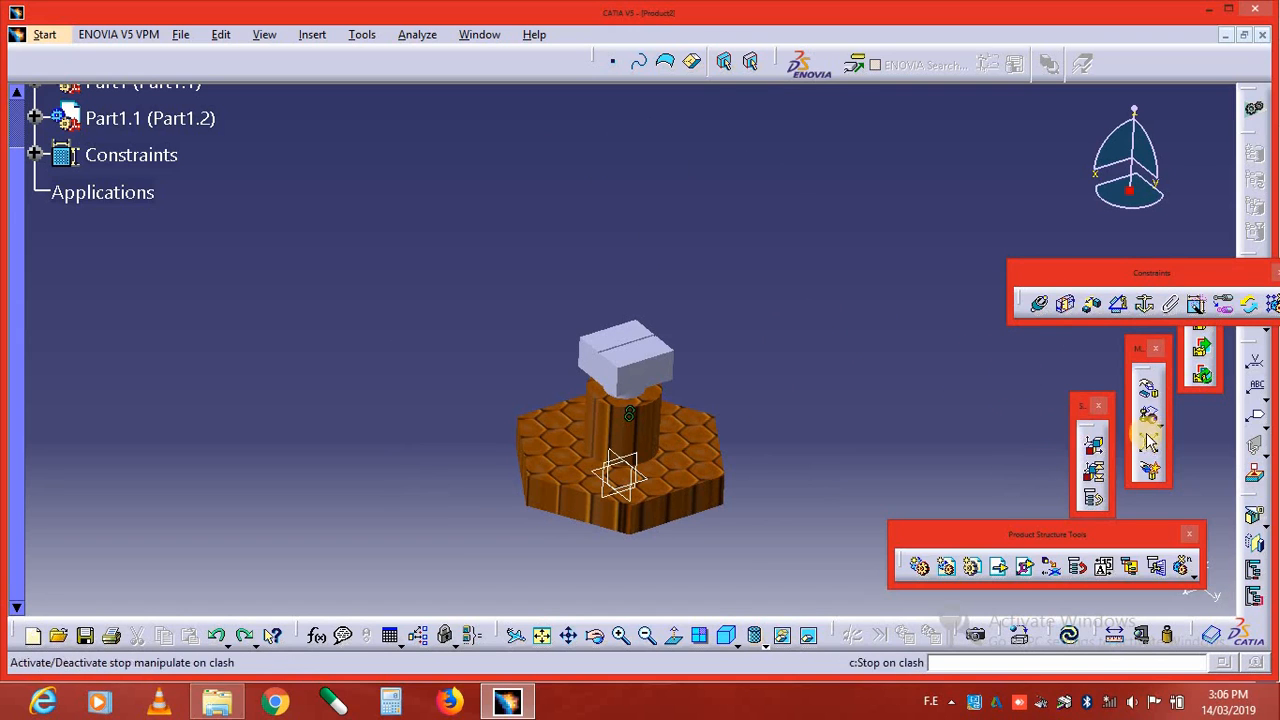
# - Preview a 3D explode with Part1.1 fixed, reduce the scroll explode to 0.55, and leave without applying it
pyautogui.click(1150, 450)
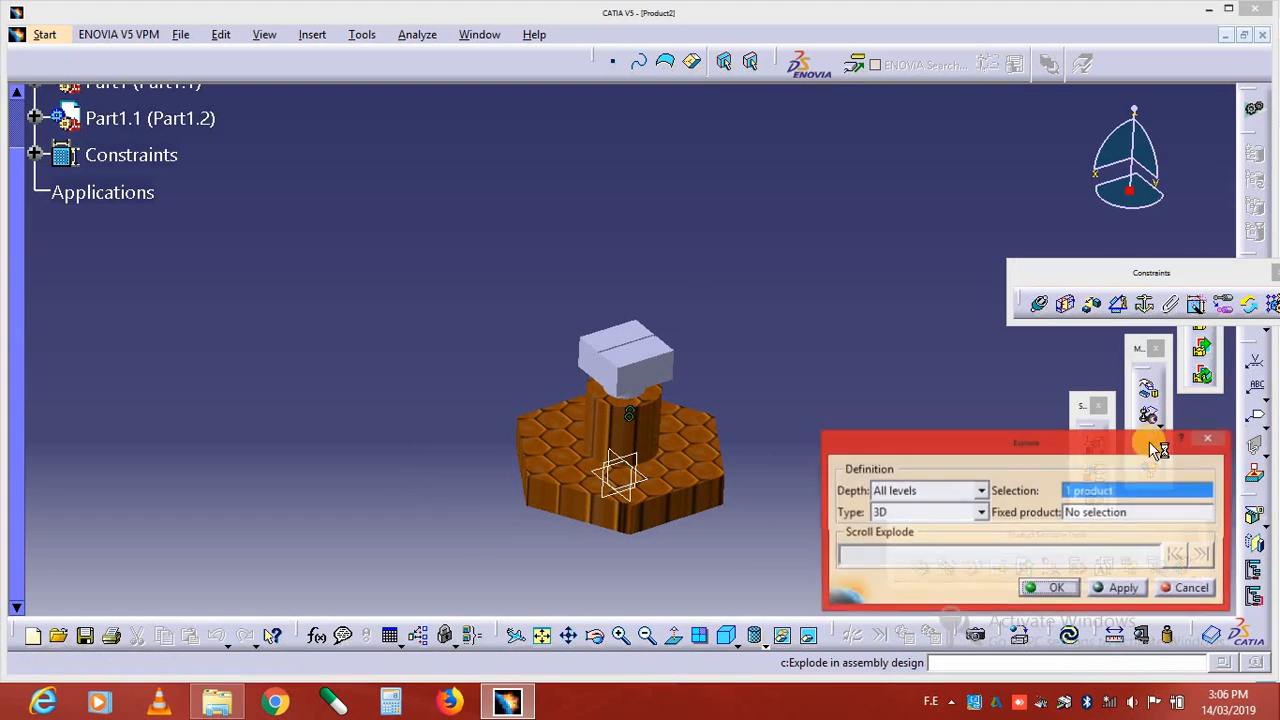
pyautogui.click(1098, 513)
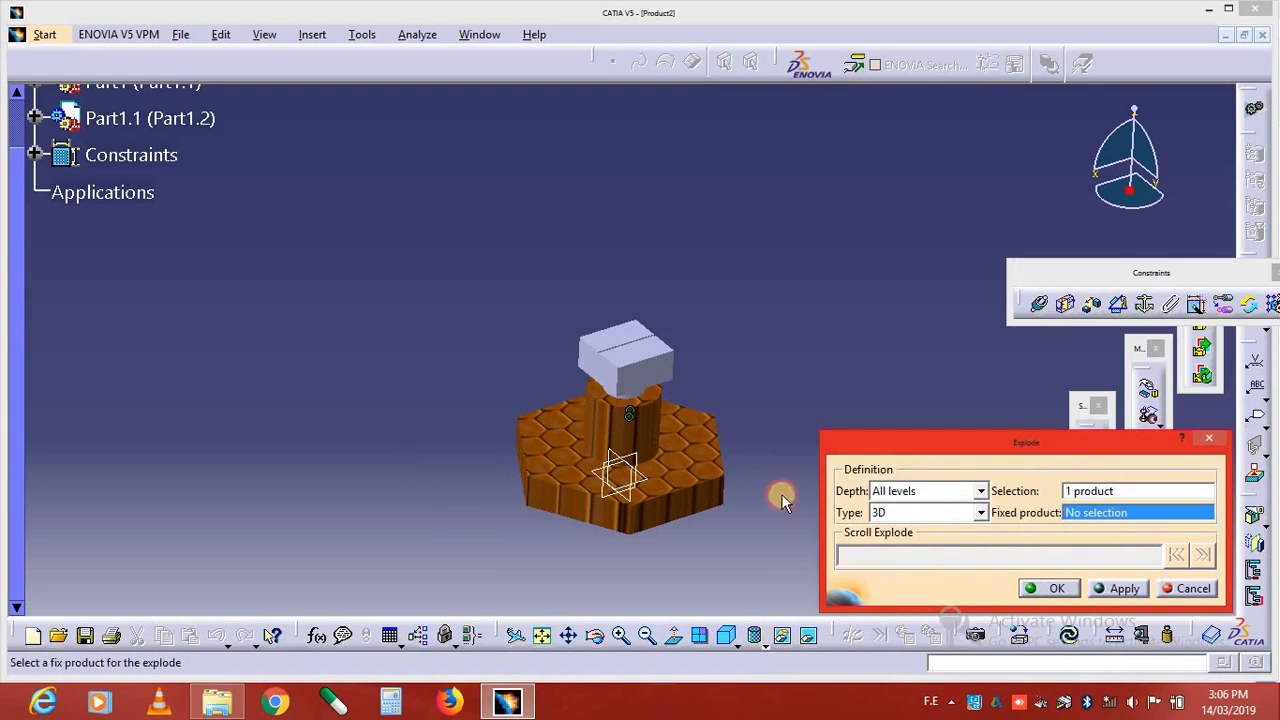
pyautogui.click(663, 471)
pyautogui.click(1118, 590)
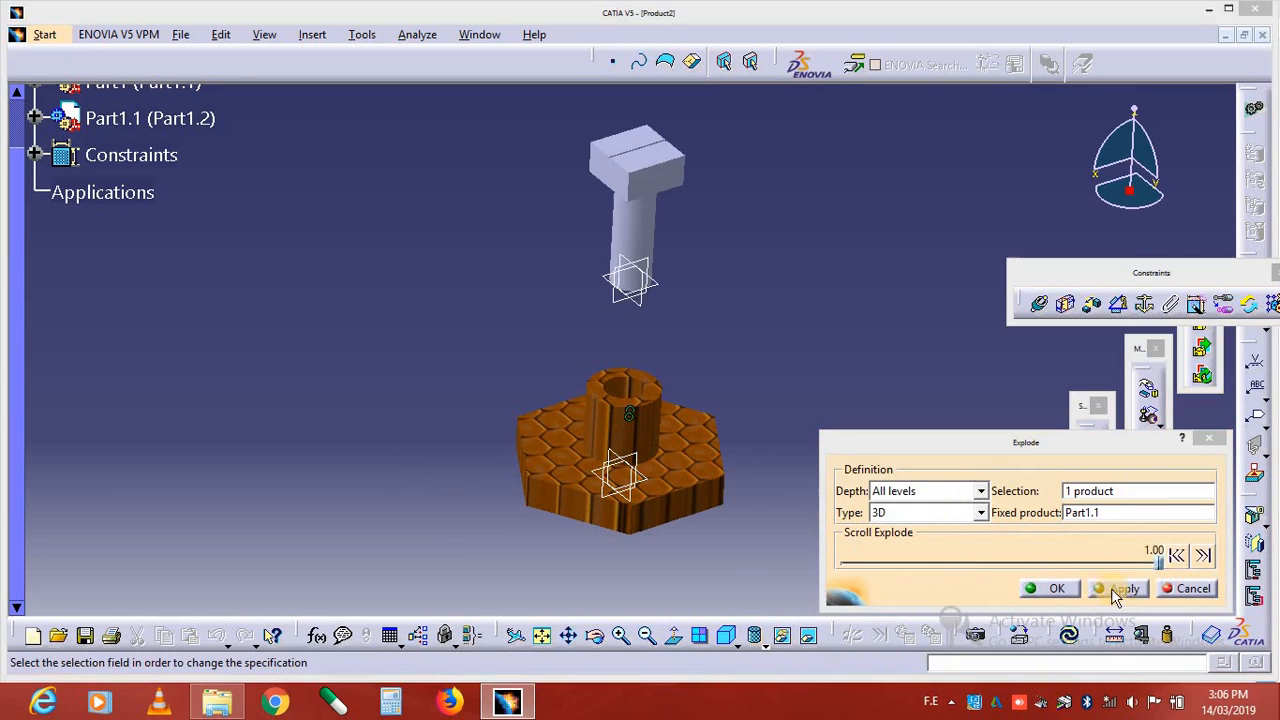
pyautogui.click(1199, 590)
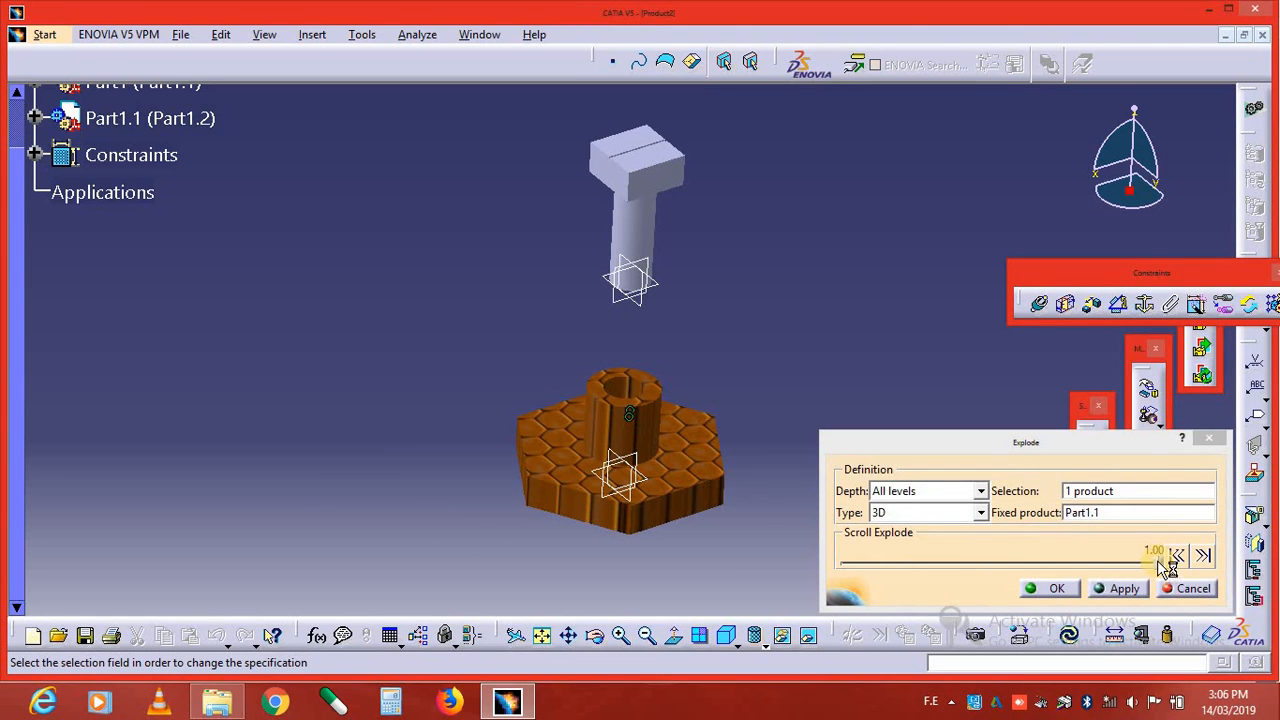
pyautogui.moveTo(1157, 560); pyautogui.dragTo(1015, 578)
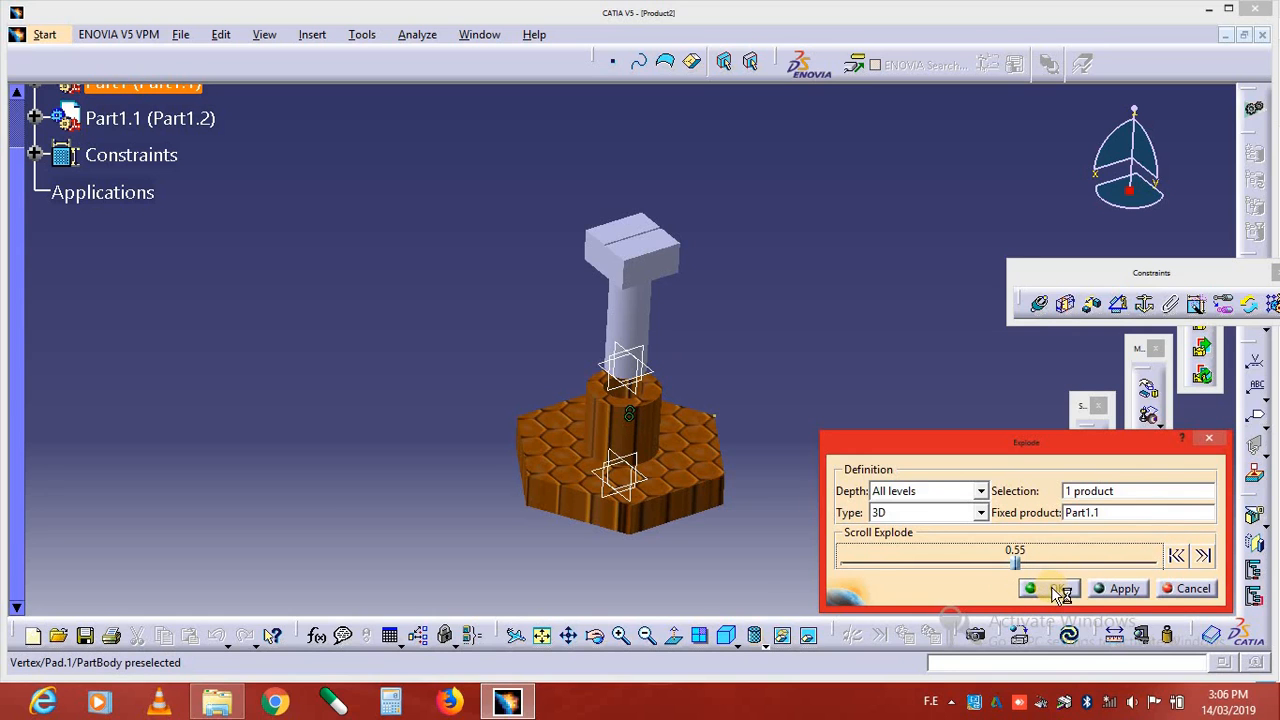
pyautogui.click(1213, 442)
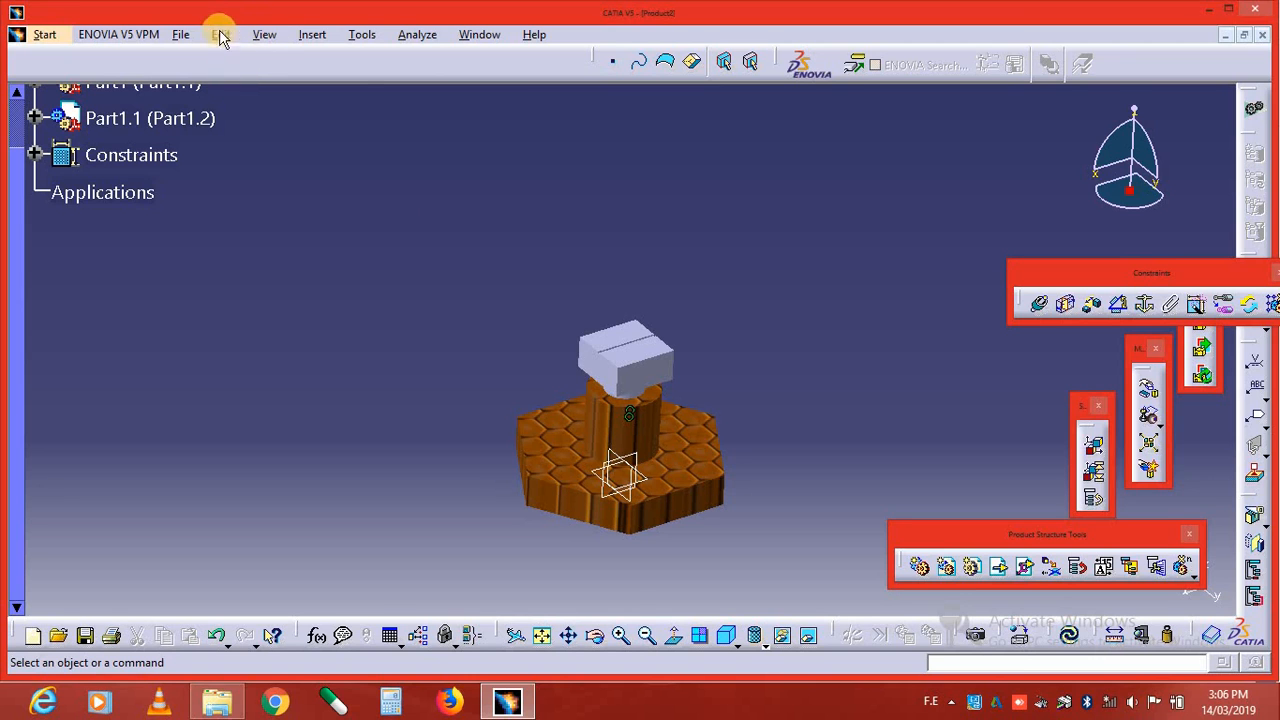
# - Create a new drawing document with the ISO standard and an A3 ISO landscape sheet
pyautogui.click(186, 36)
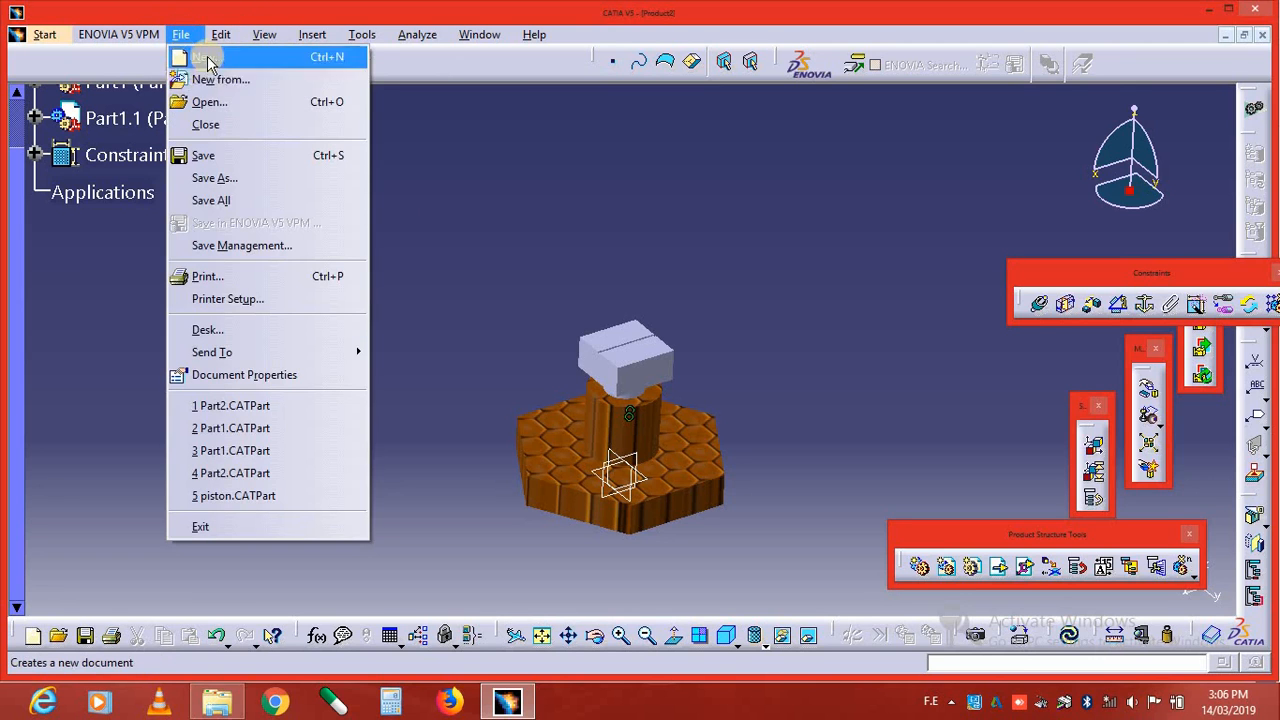
pyautogui.click(220, 60)
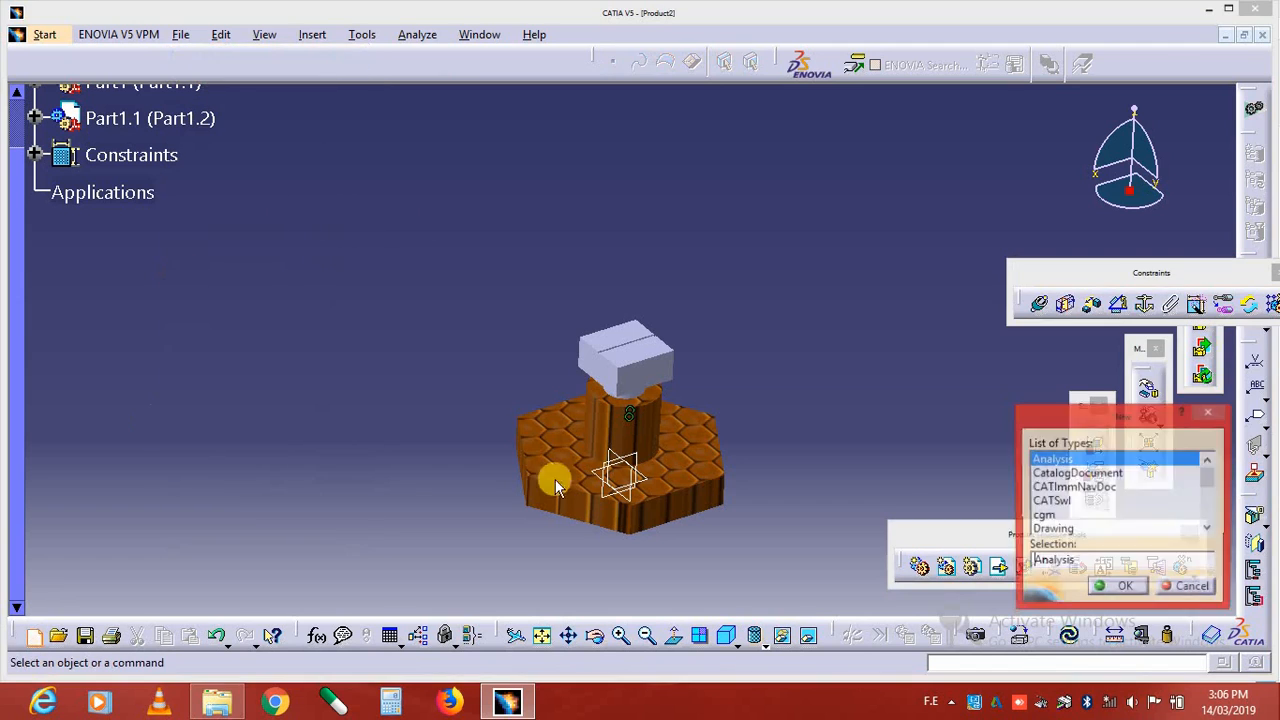
pyautogui.click(1060, 530)
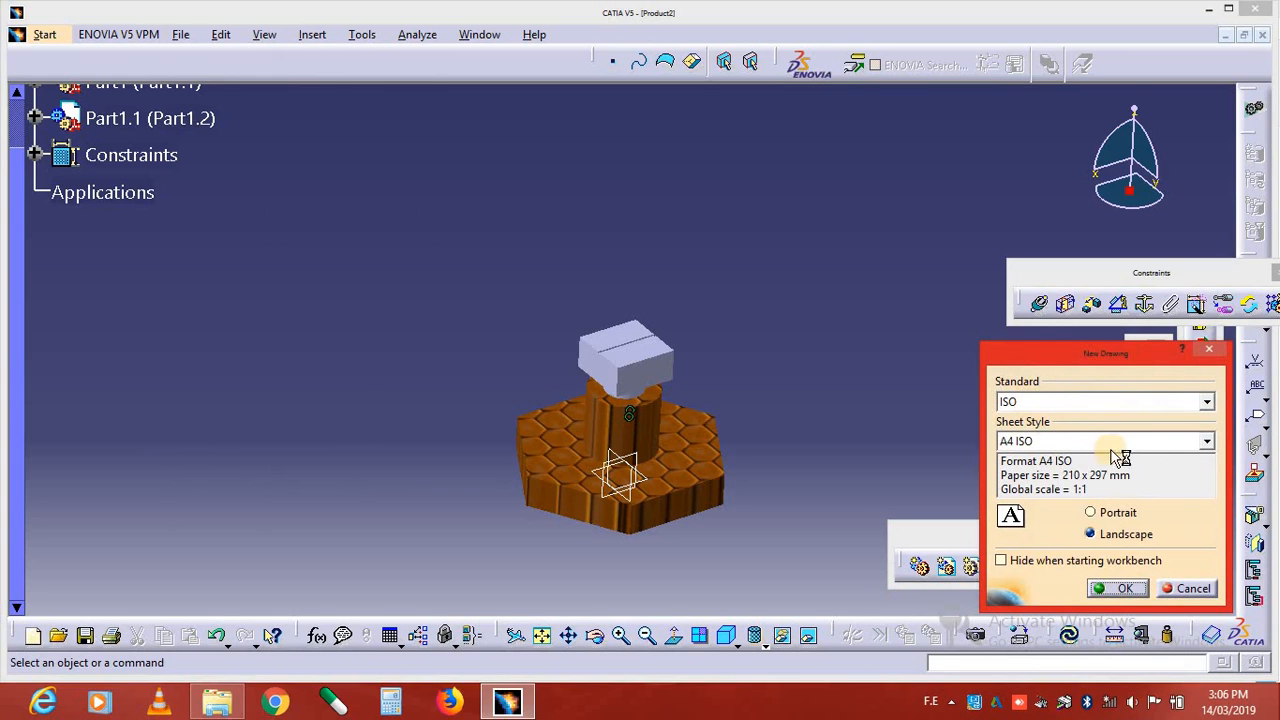
pyautogui.click(1210, 443)
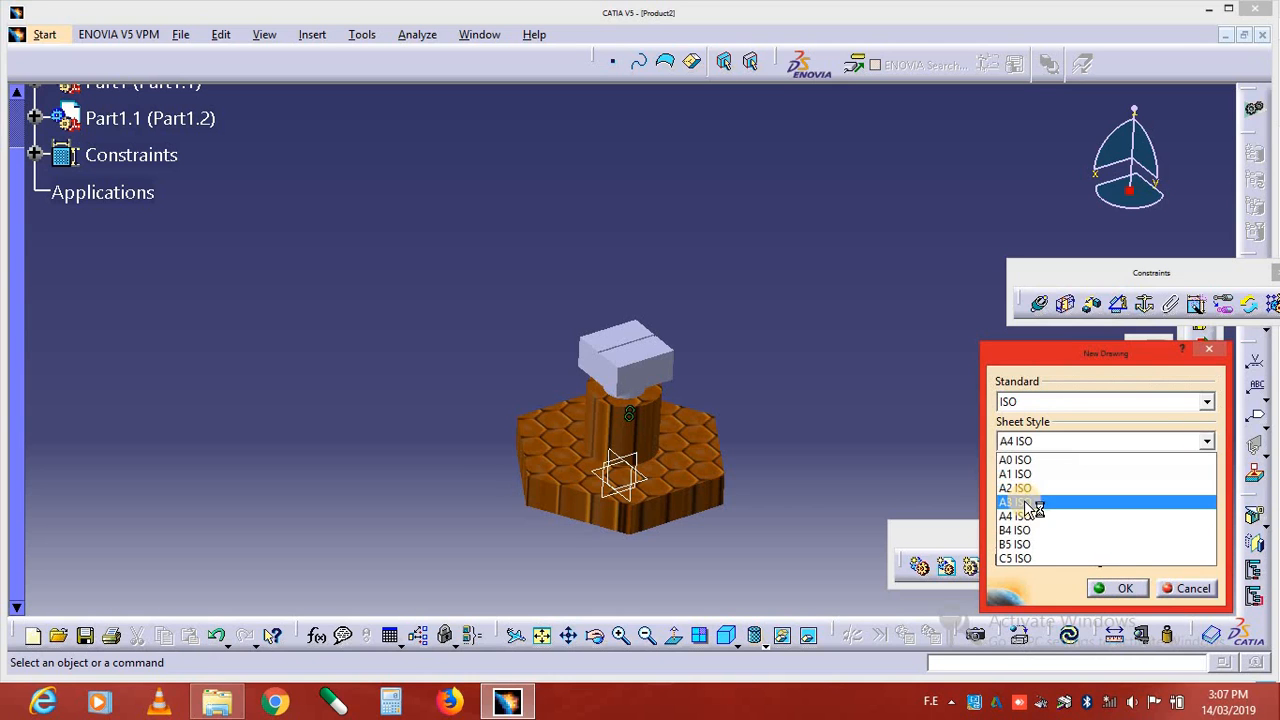
pyautogui.click(1040, 503)
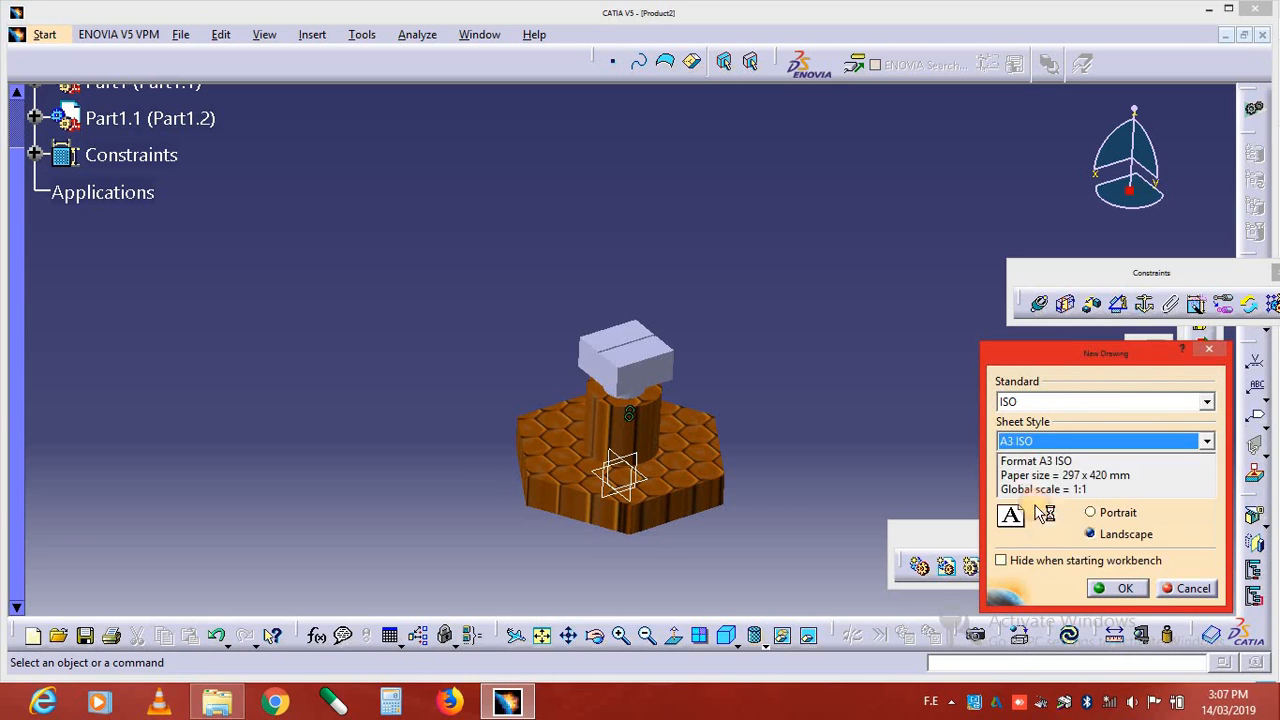
pyautogui.click(1120, 590)
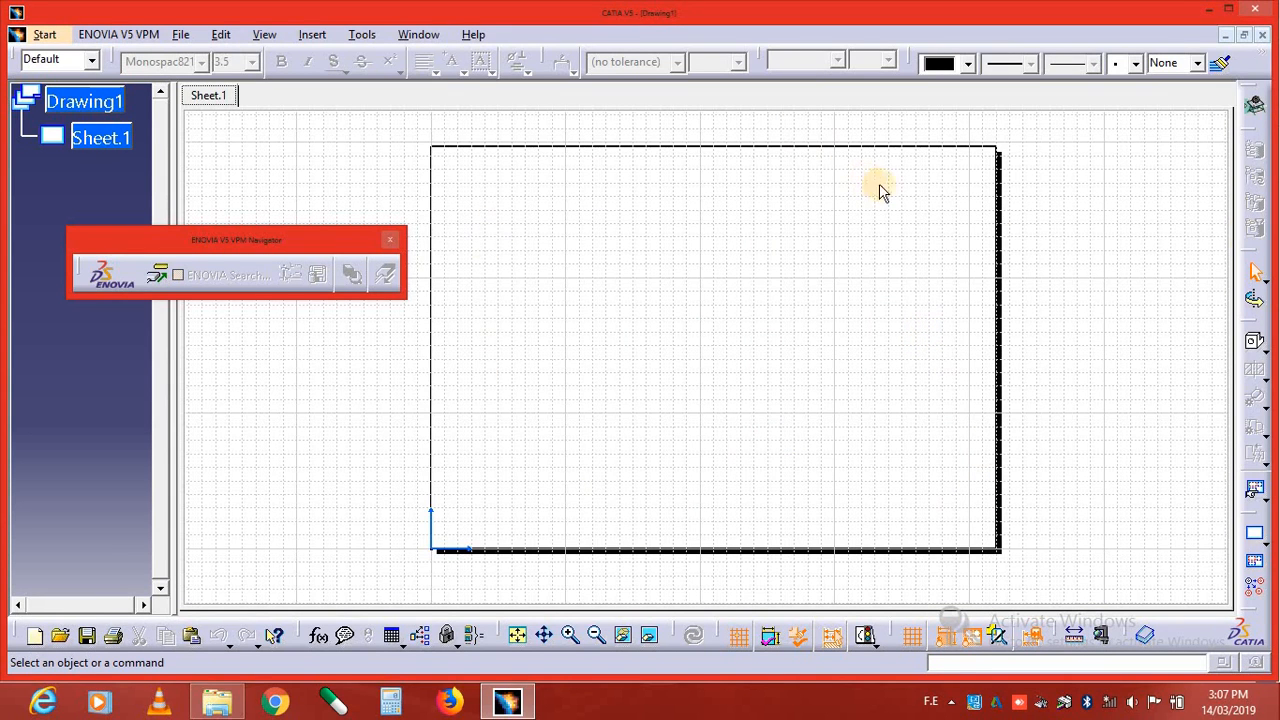
# - Generate a front view of the assembly from the side face of the block head, placed in the sheet's upper-left corner
pyautogui.click(1266, 357)
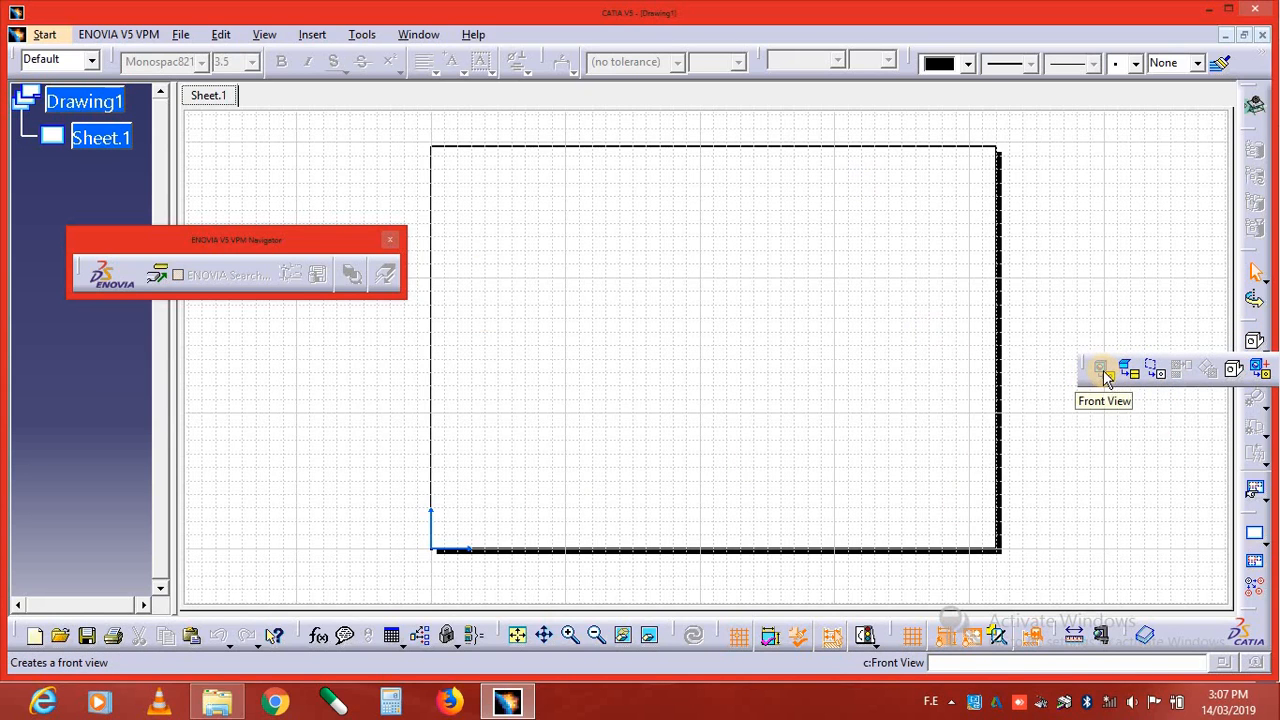
pyautogui.click(1104, 372)
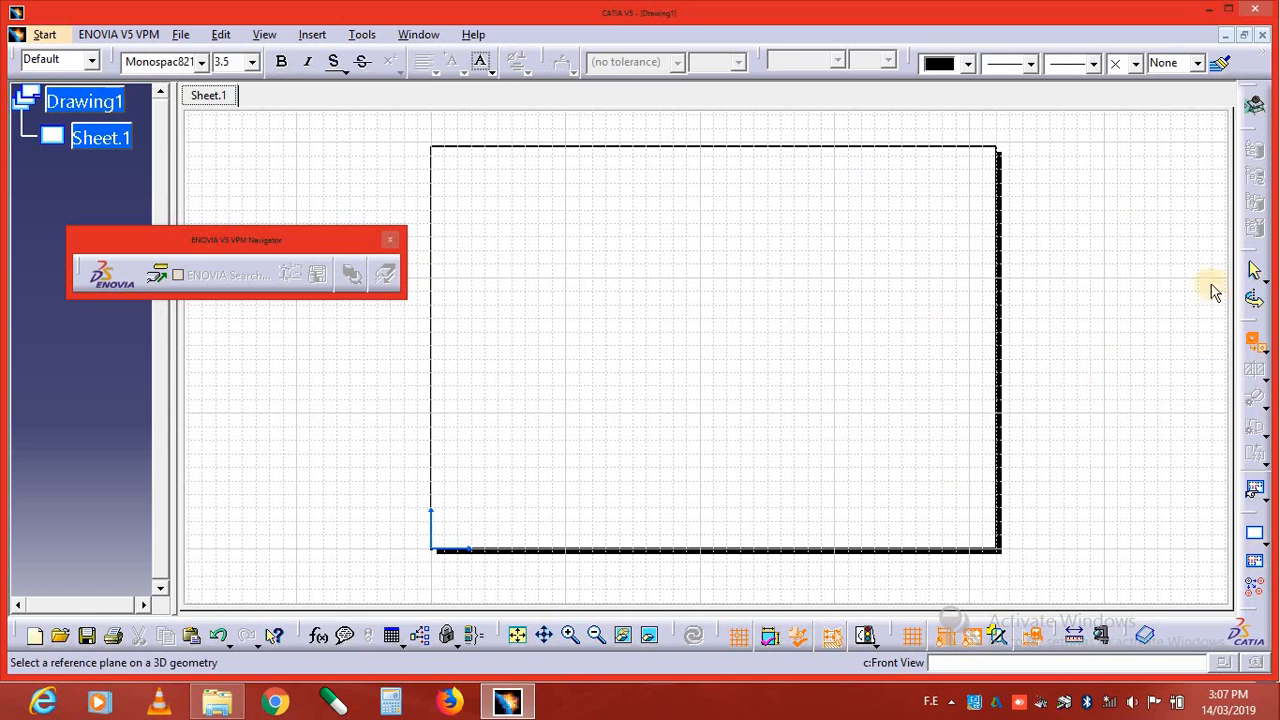
pyautogui.click(1225, 36)
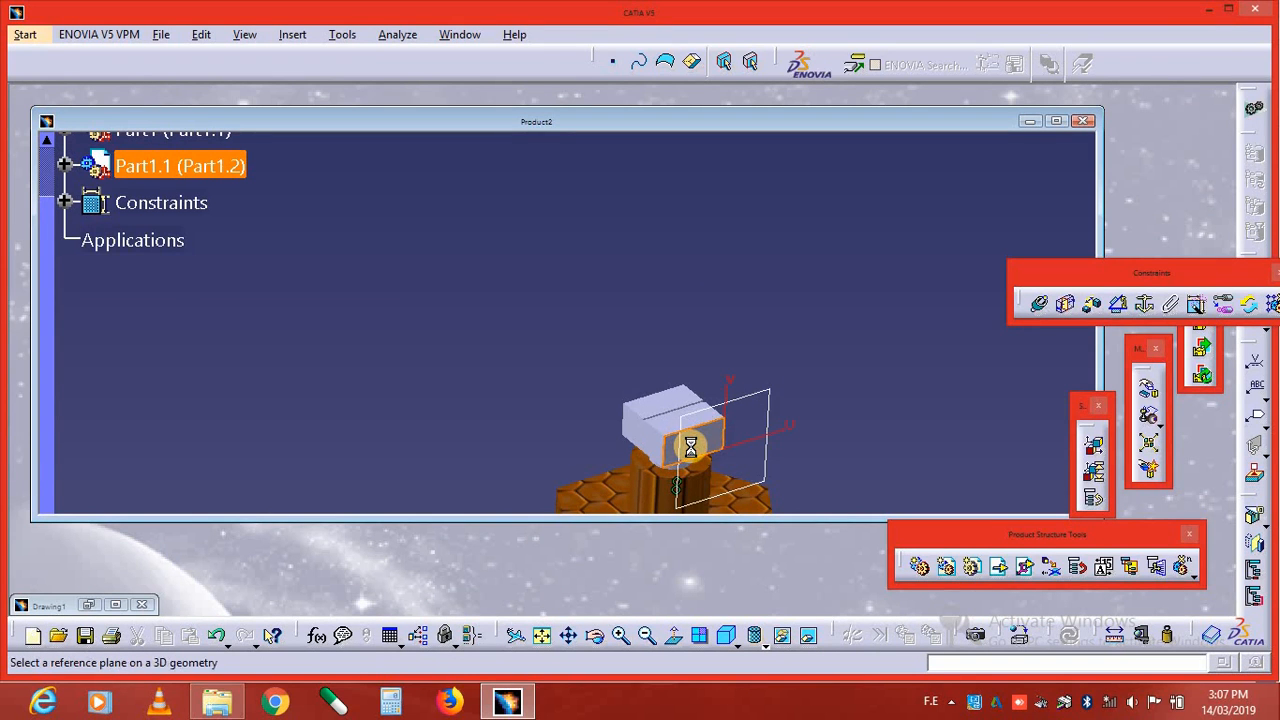
pyautogui.click(700, 452)
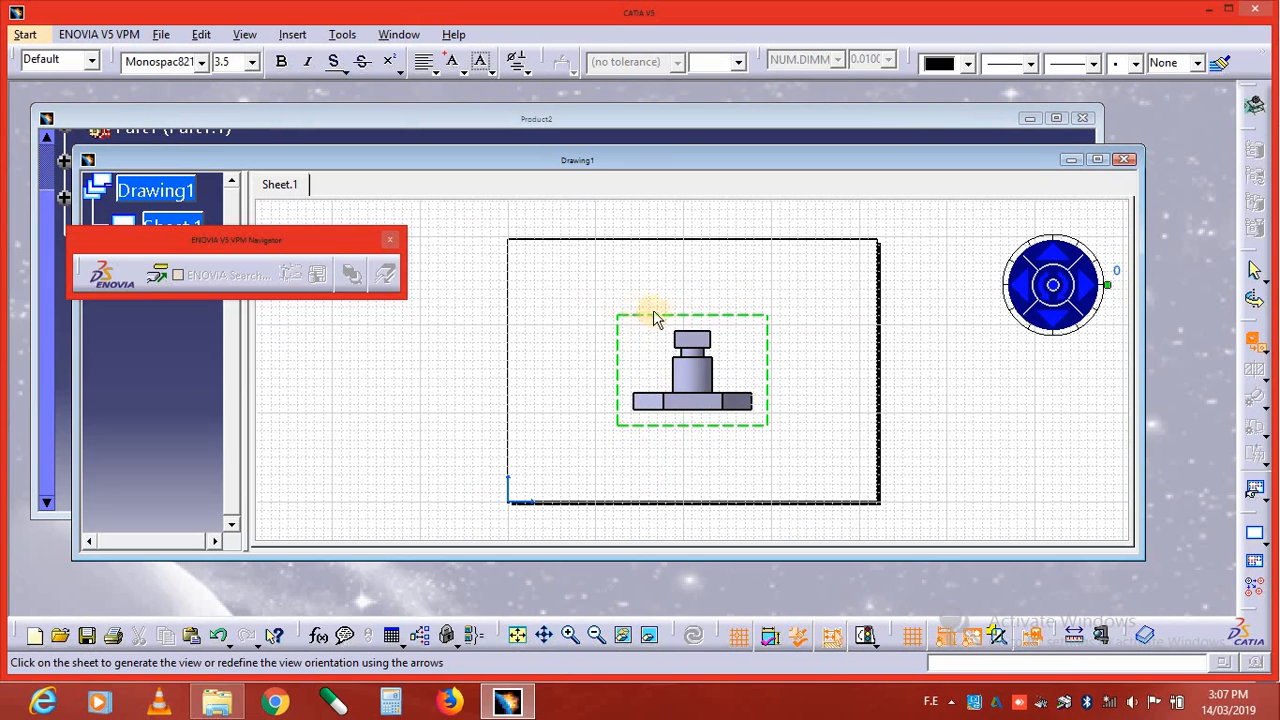
pyautogui.moveTo(625, 317); pyautogui.dragTo(519, 245)
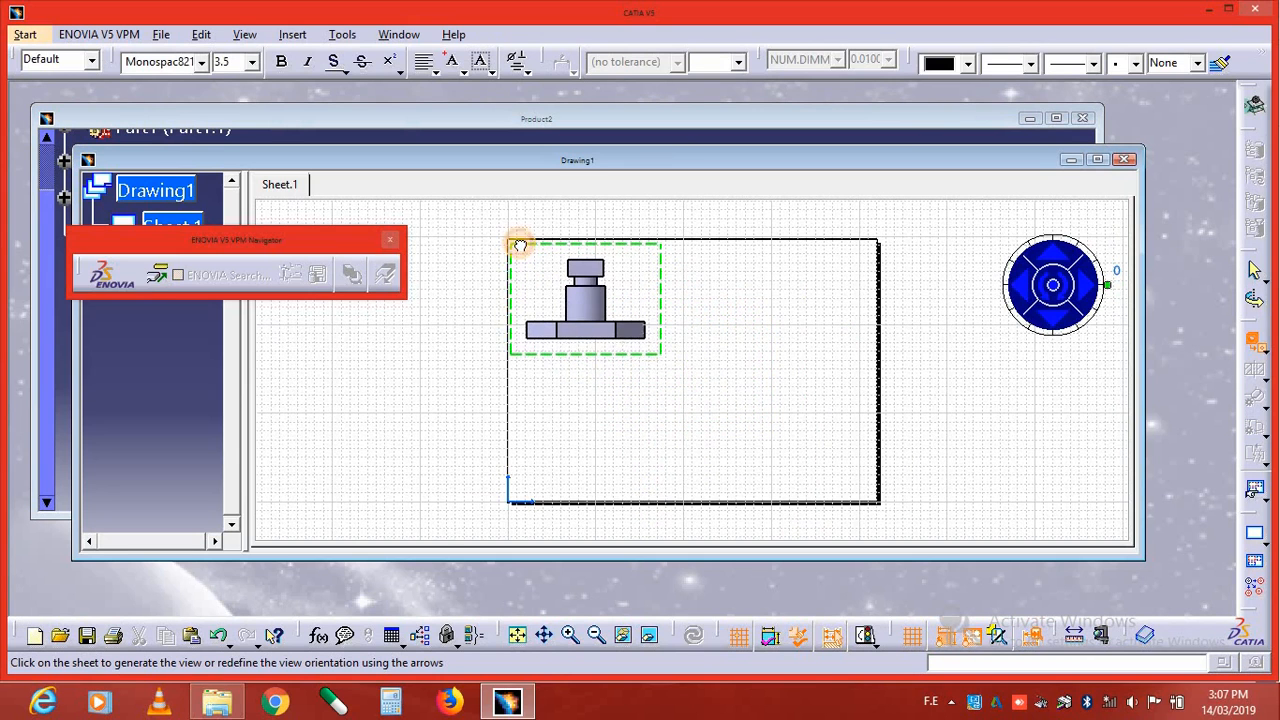
pyautogui.click(527, 252)
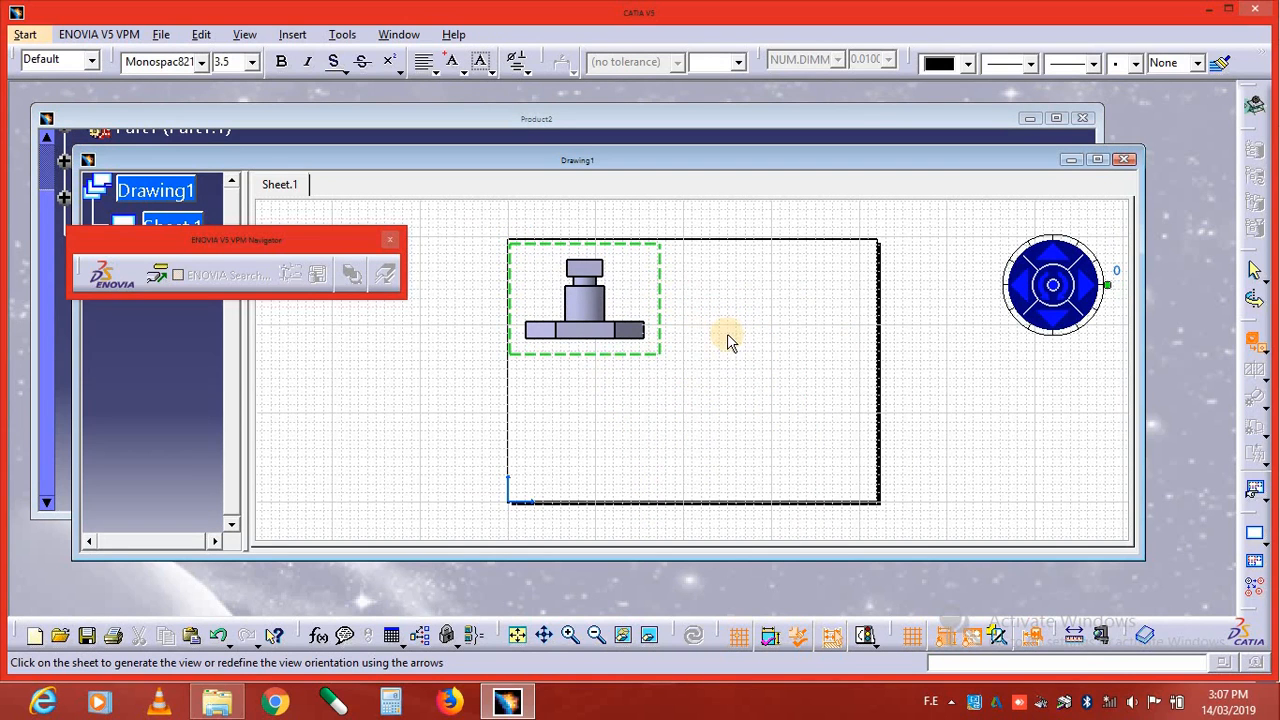
pyautogui.click(1245, 366)
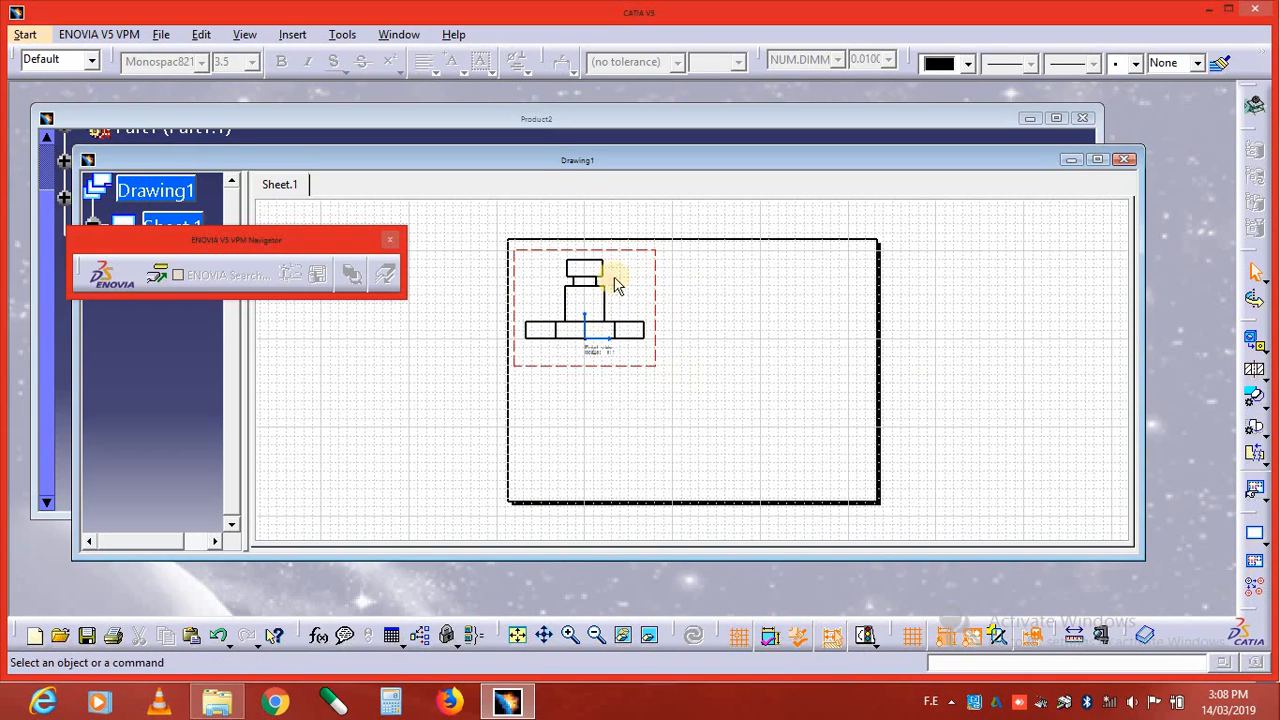
# - Move the front view slightly closer to the upper-left corner of the sheet
pyautogui.click(544, 248)
pyautogui.moveTo(544, 248); pyautogui.dragTo(541, 241)
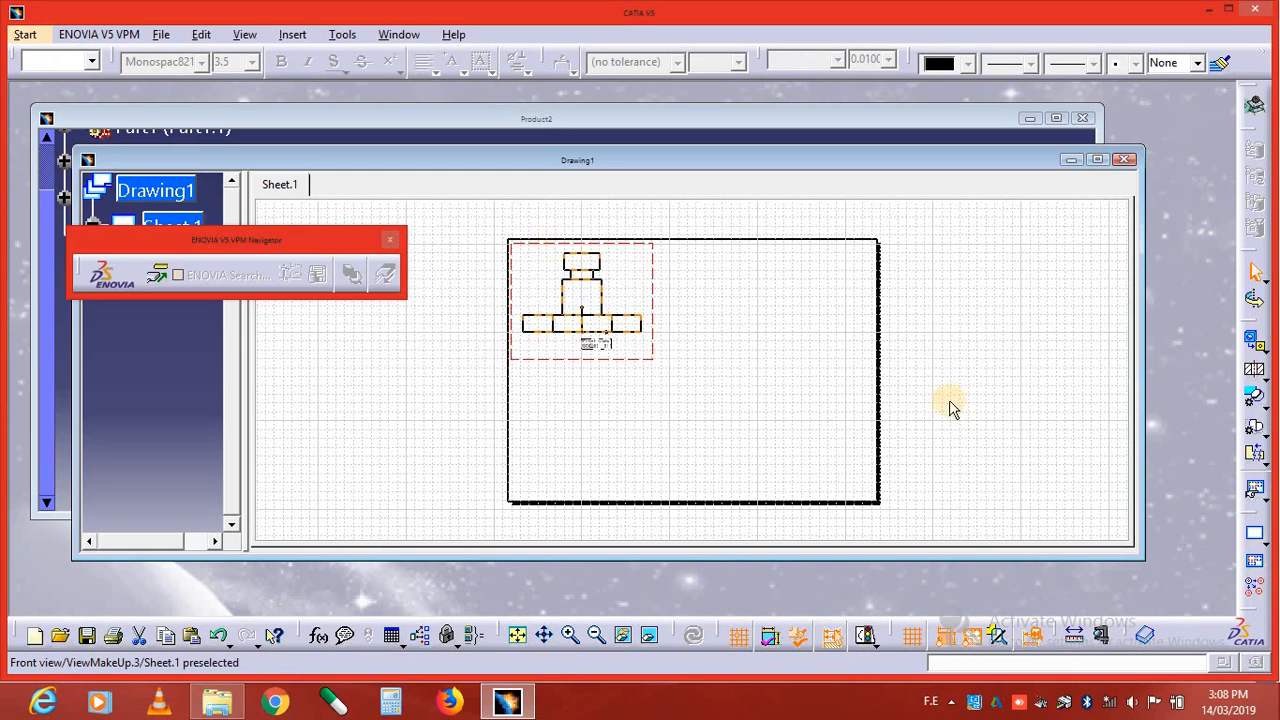
pyautogui.click(1016, 330)
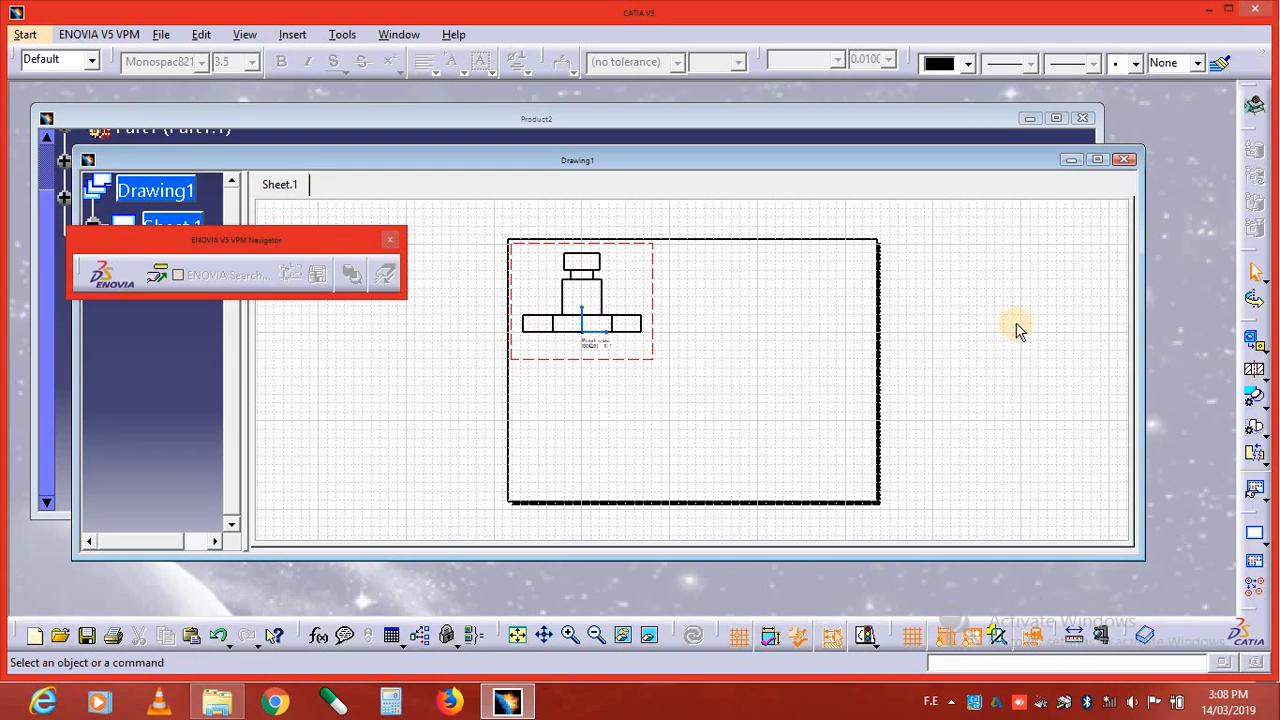
# - Project a left view to the right of the front view and a top view below it
pyautogui.click(1264, 350)
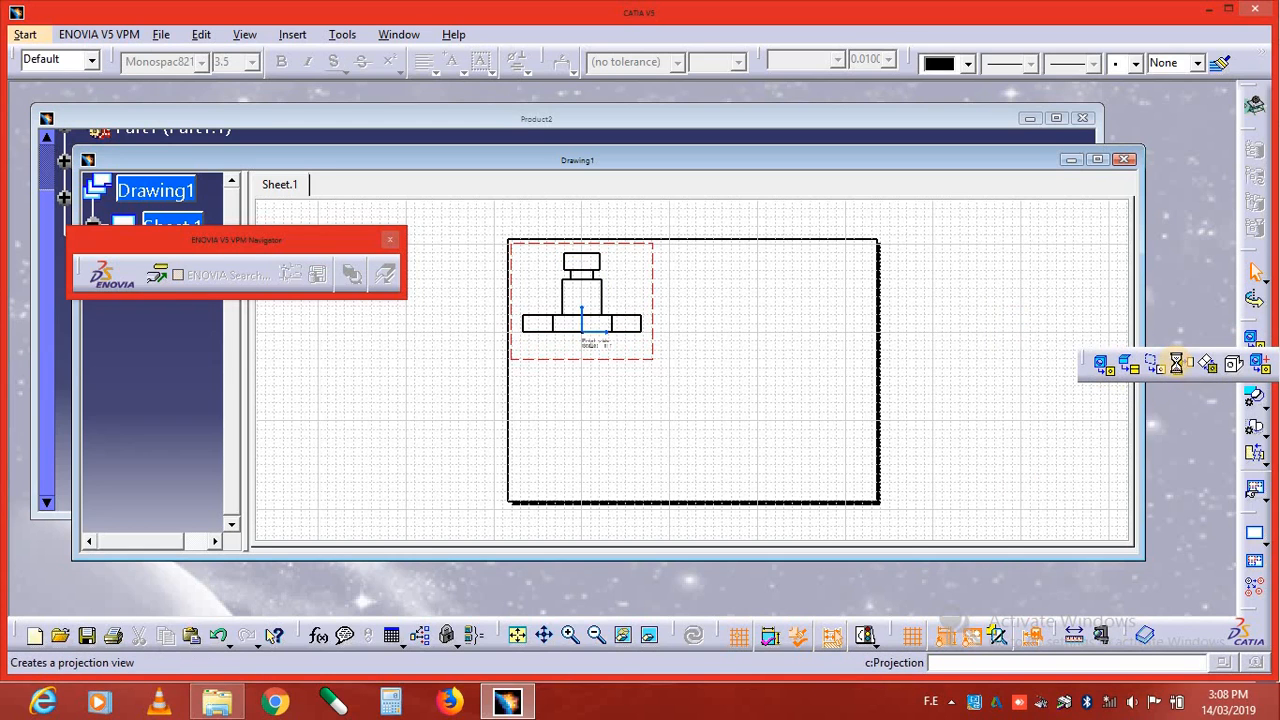
pyautogui.click(1183, 366)
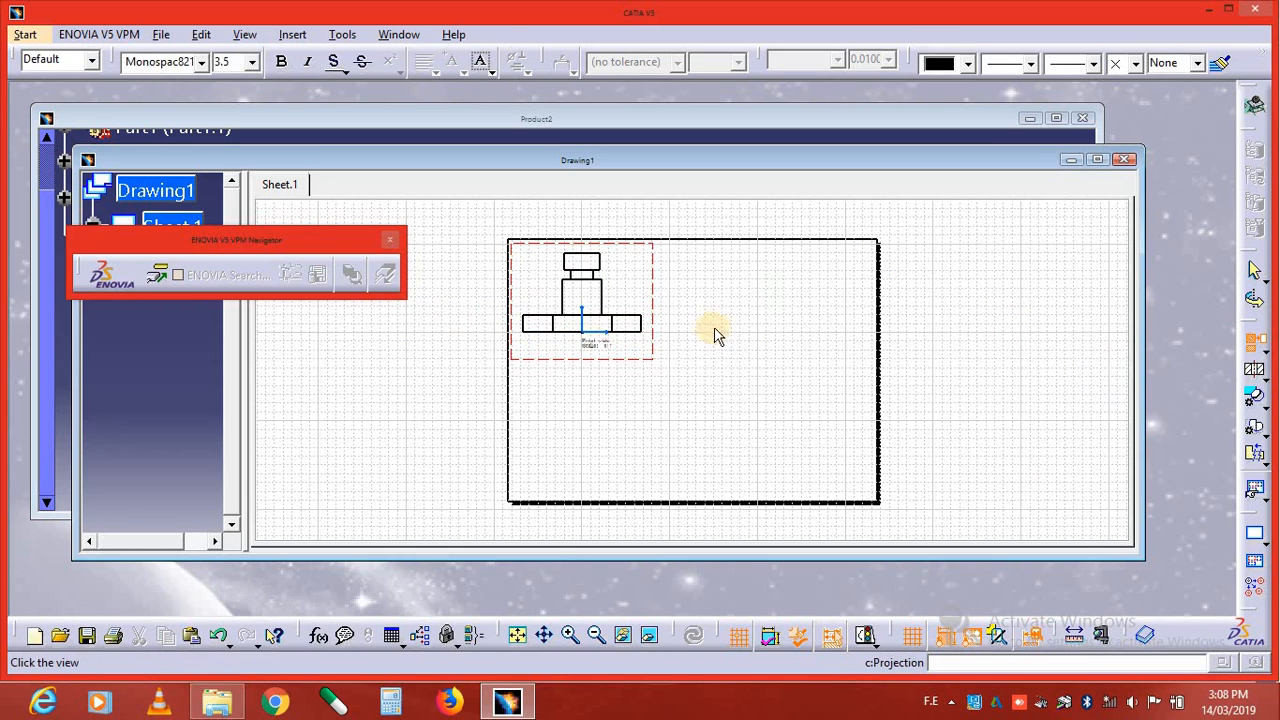
pyautogui.click(791, 334)
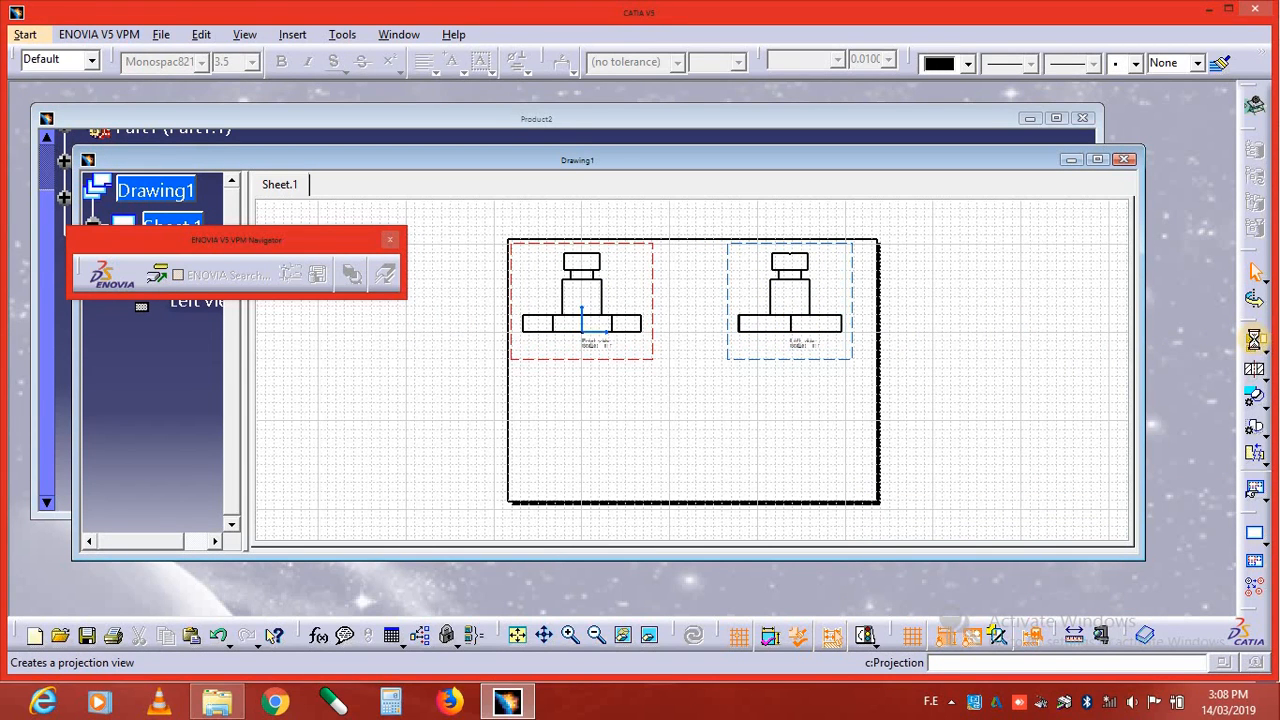
pyautogui.click(1254, 341)
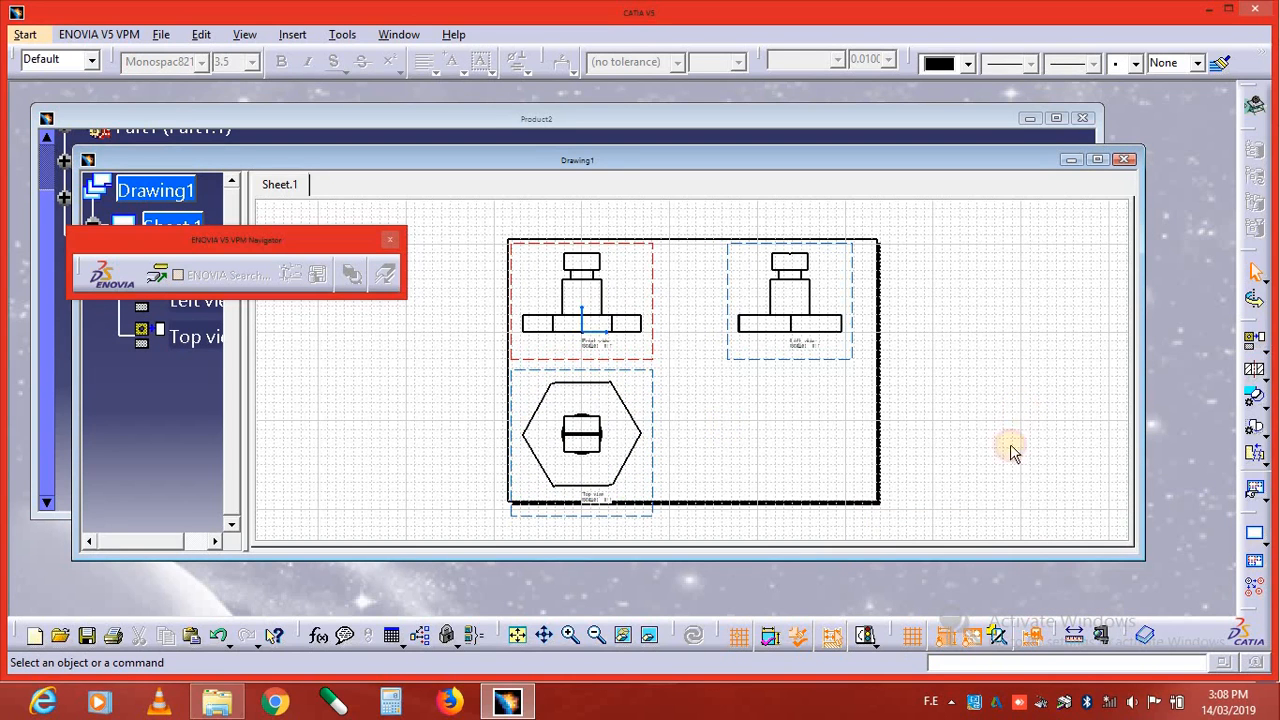
# - Start an isometric view and set the assembly to its standard isometric orientation as the reference for the view
pyautogui.click(1261, 377)
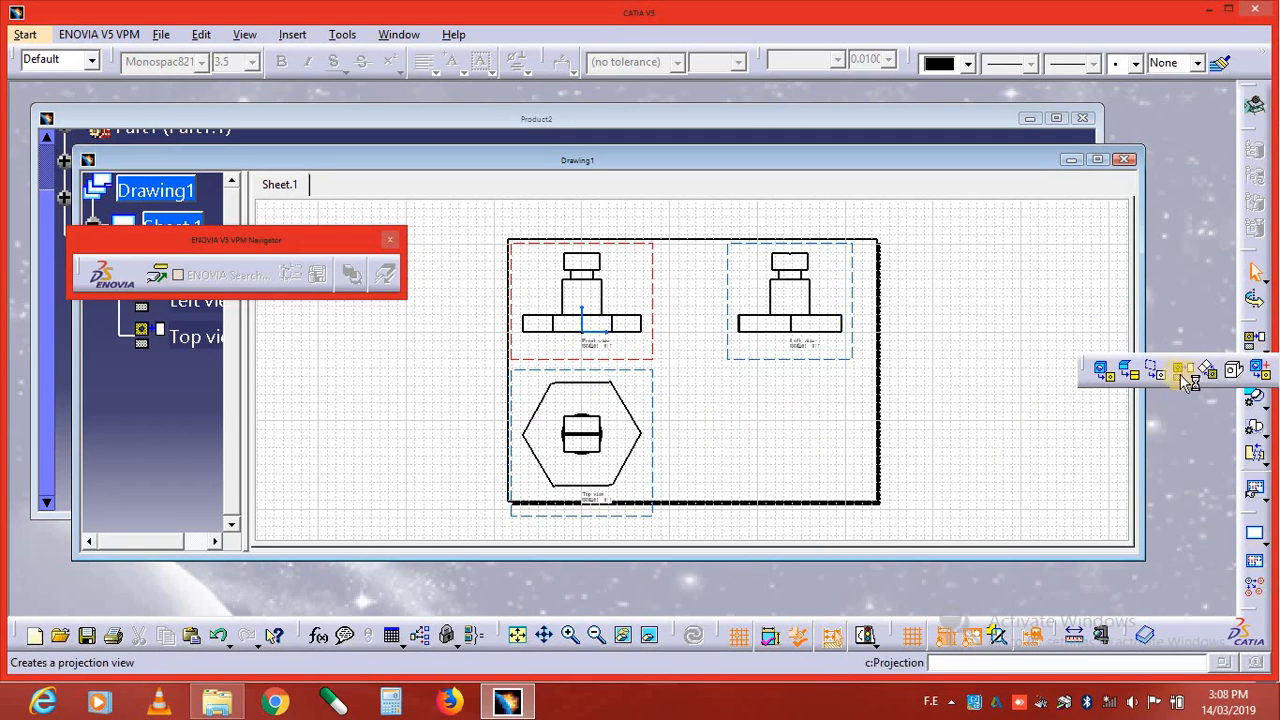
pyautogui.click(1237, 377)
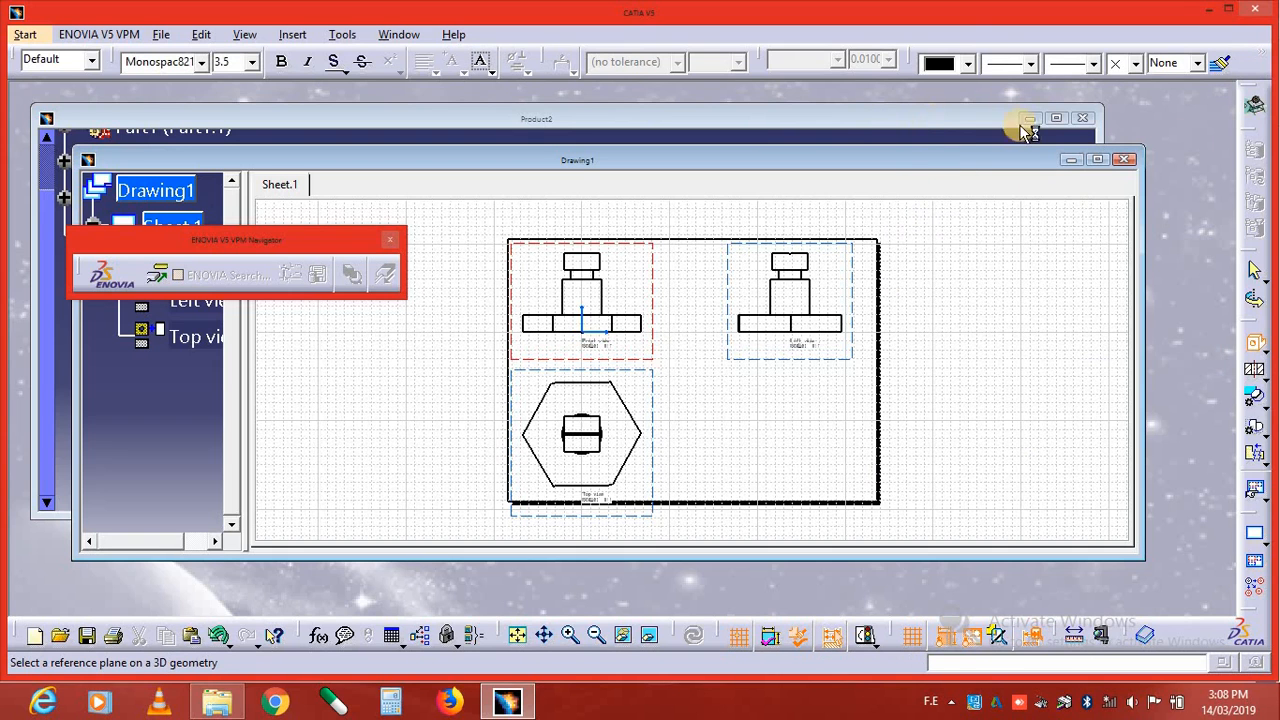
pyautogui.click(1071, 160)
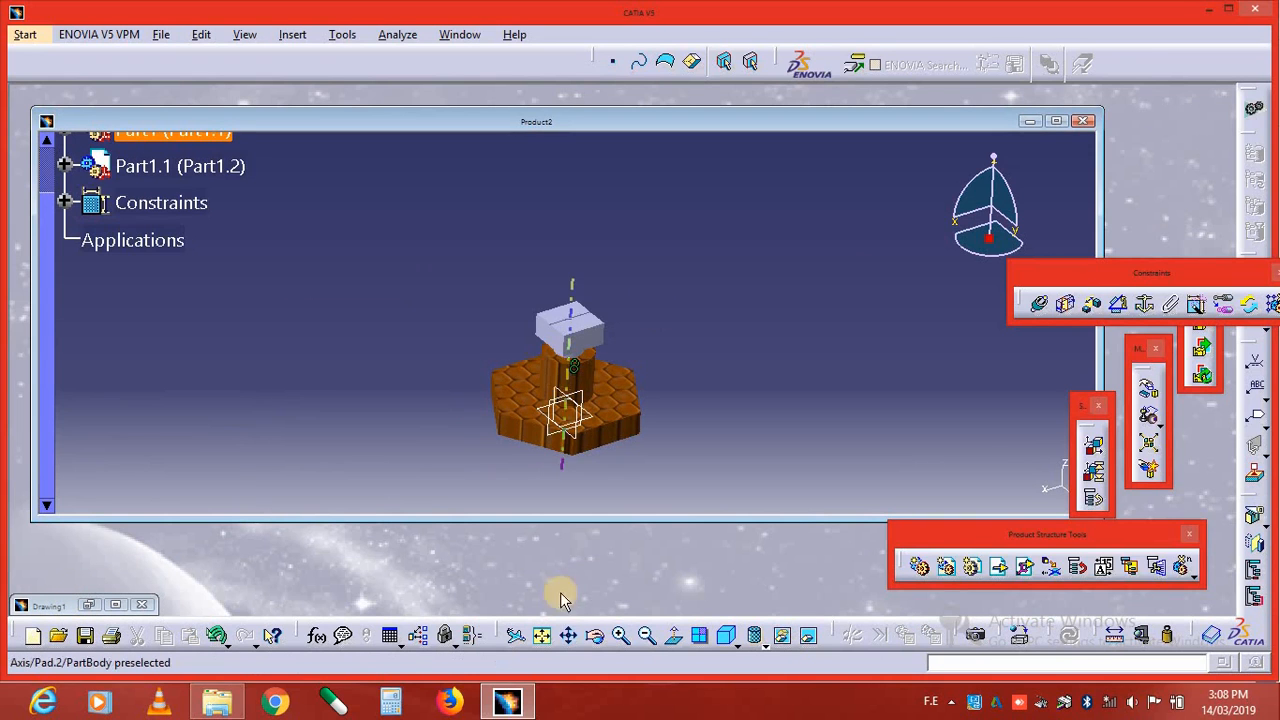
pyautogui.click(737, 645)
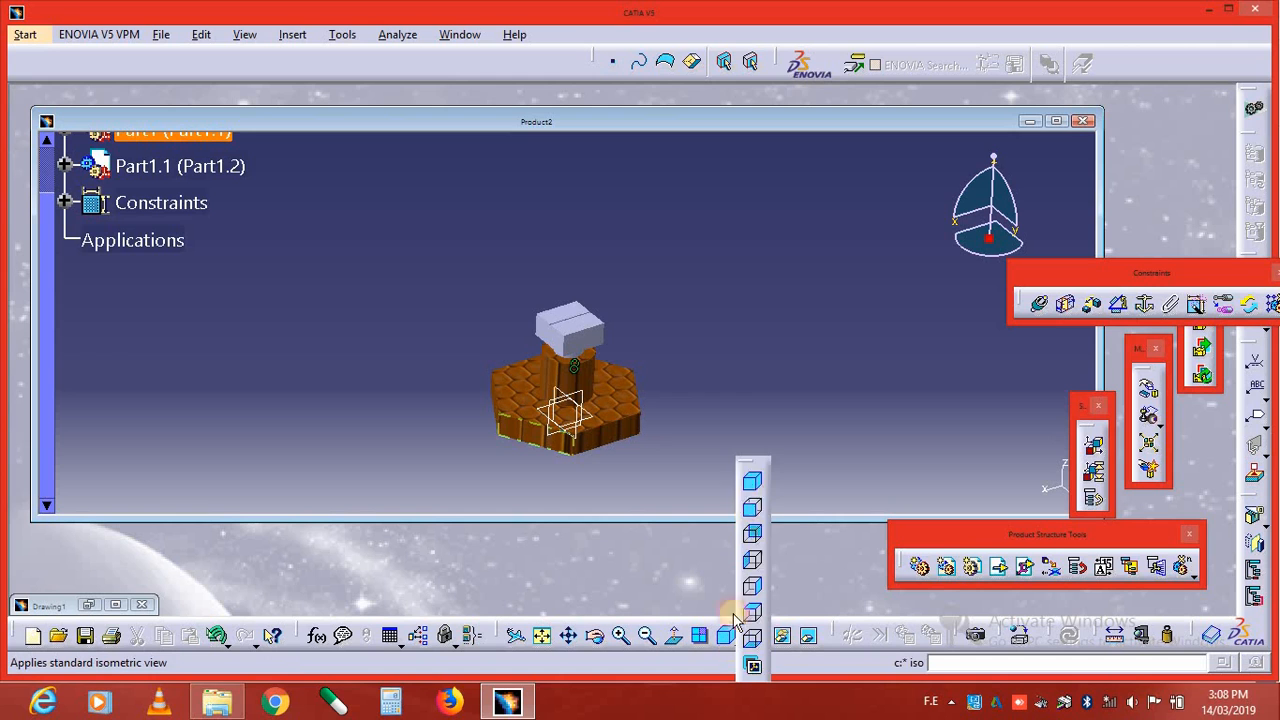
pyautogui.click(754, 487)
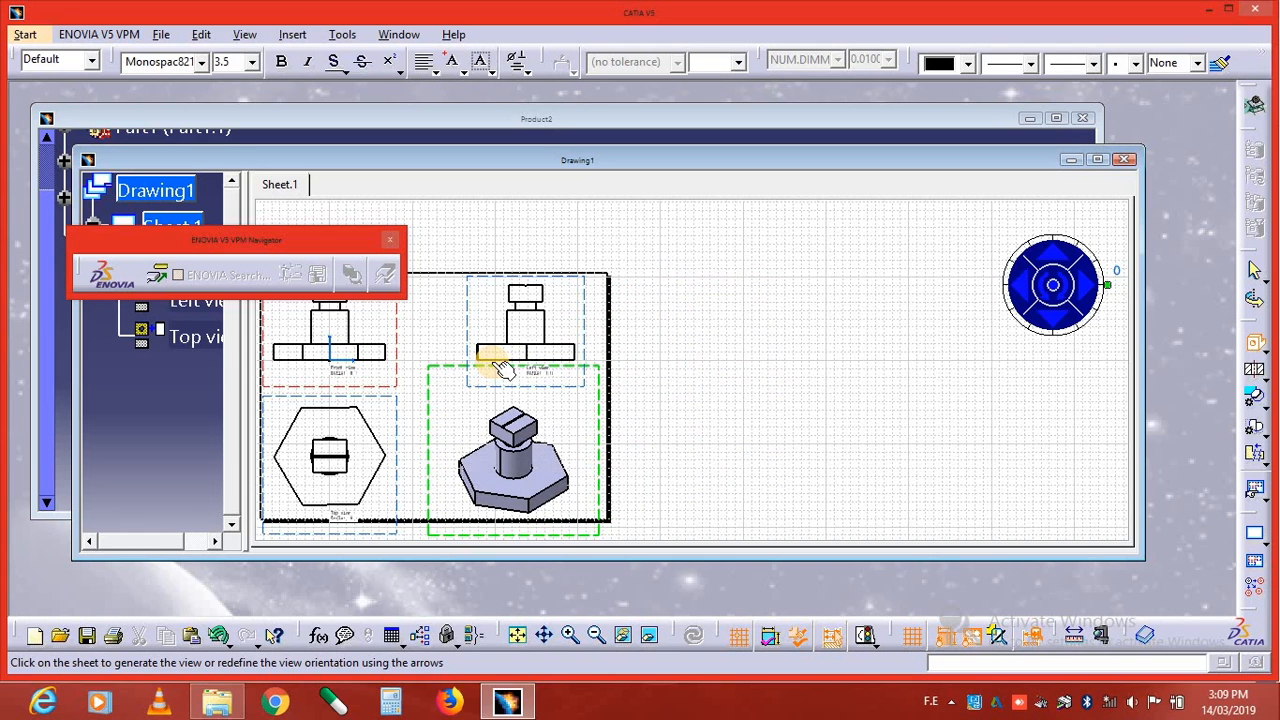
# - Maximize the drawing window and turn off snapping to the grid for placing the isometric view preview
pyautogui.click(1099, 160)
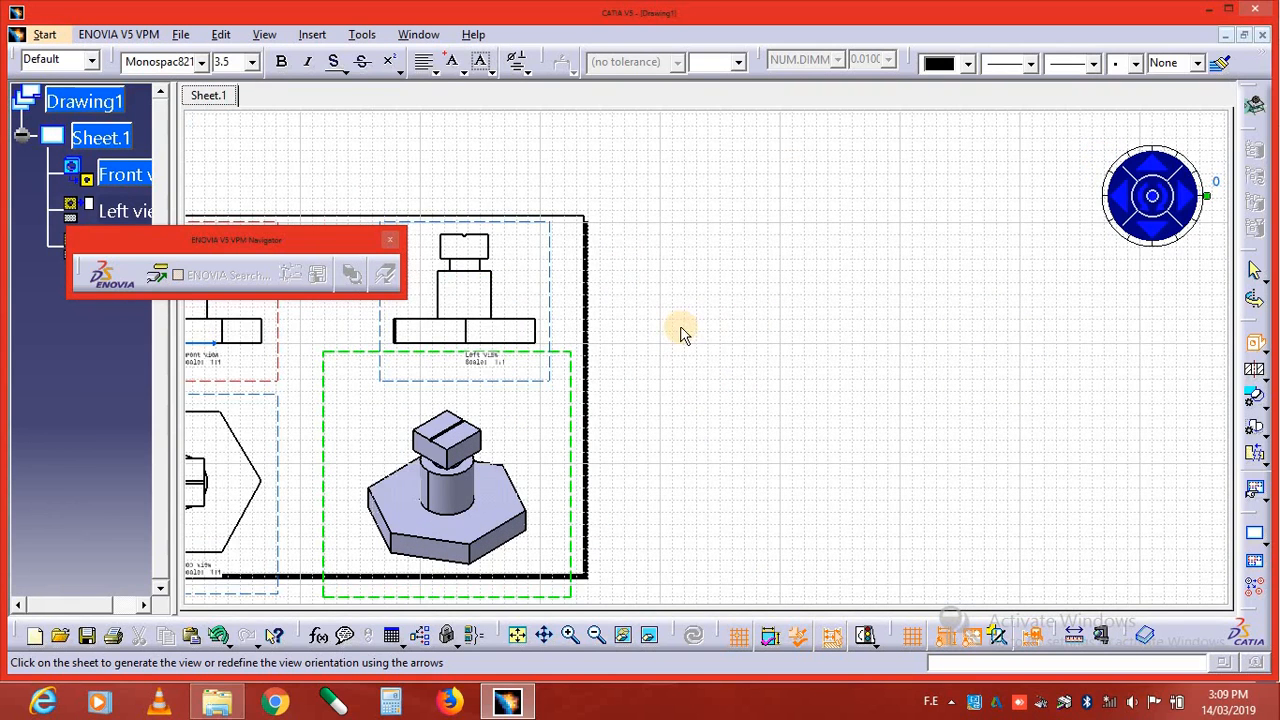
pyautogui.moveTo(650, 364)
pyautogui.mouseDown(button='middle')
pyautogui.moveTo(891, 354)
pyautogui.moveTo(931, 337)
pyautogui.mouseUp(button='middle')
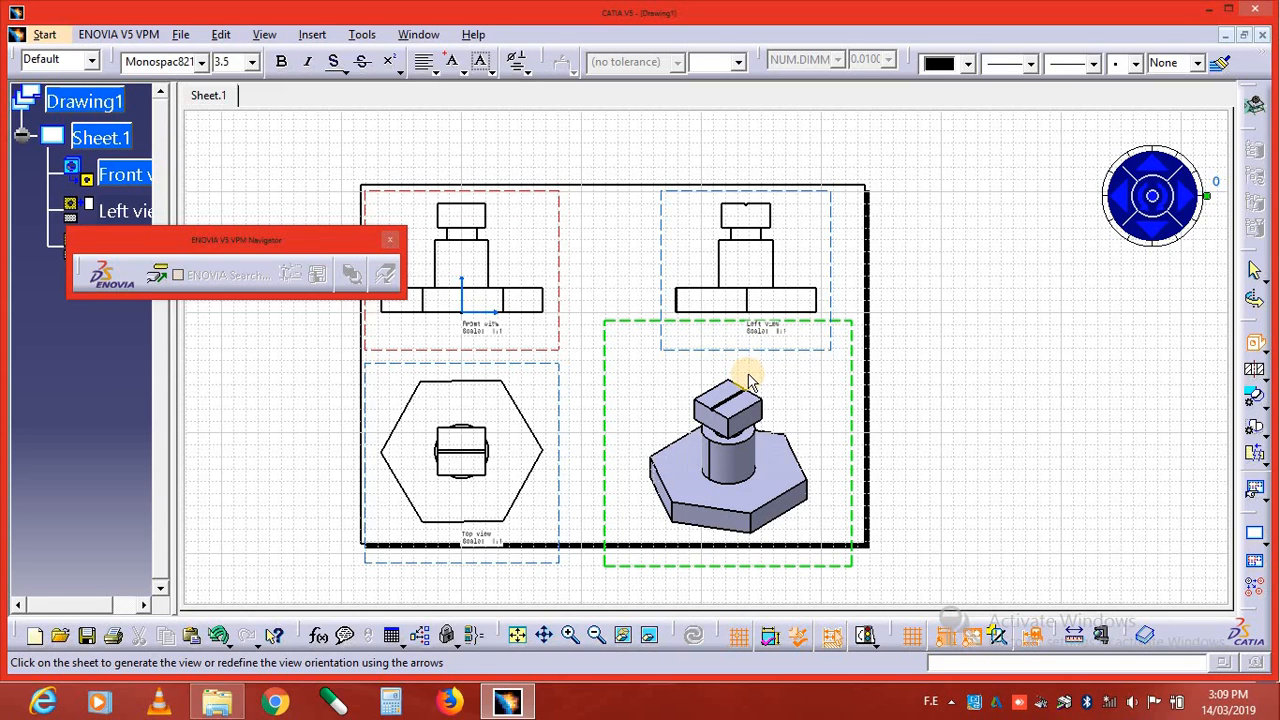
pyautogui.moveTo(748, 374)
pyautogui.mouseDown(button='middle')
pyautogui.moveTo(805, 537)
pyautogui.moveTo(728, 514)
pyautogui.moveTo(734, 309)
pyautogui.moveTo(723, 470)
pyautogui.moveTo(711, 401)
pyautogui.moveTo(715, 430)
pyautogui.moveTo(723, 371)
pyautogui.mouseUp(button='middle')
pyautogui.click(597, 637)
pyautogui.click(572, 637)
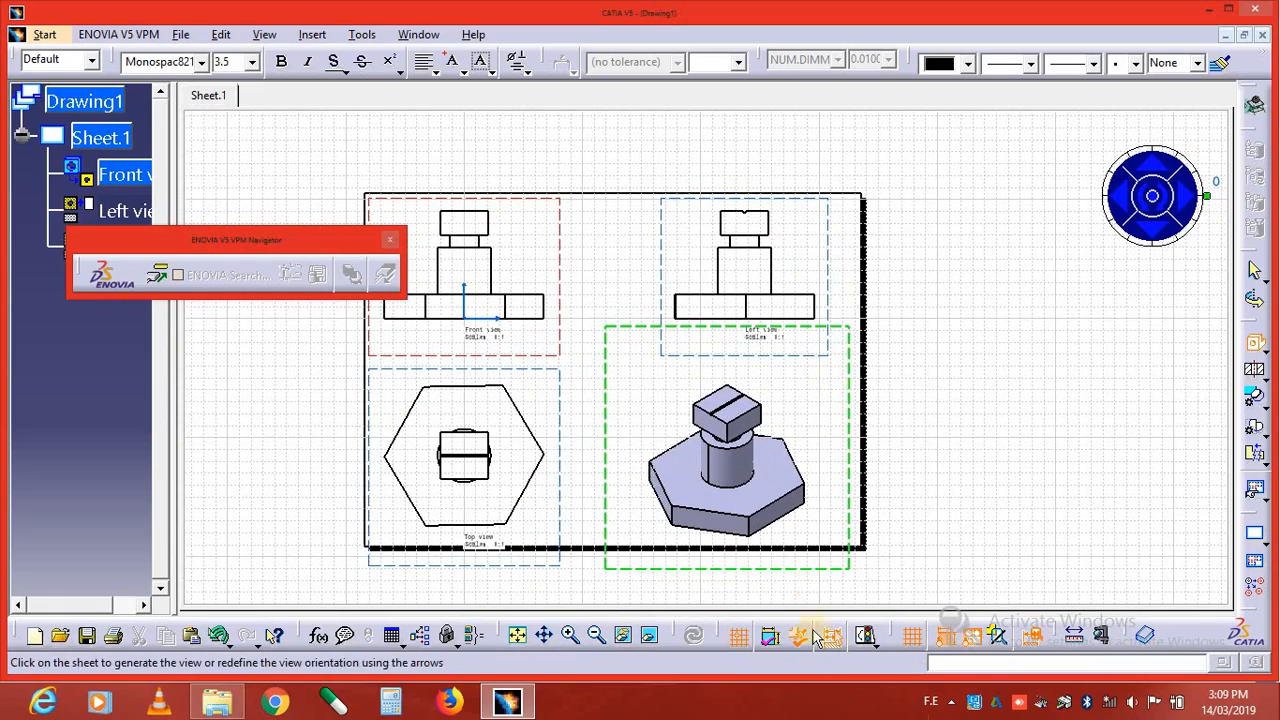
pyautogui.click(740, 640)
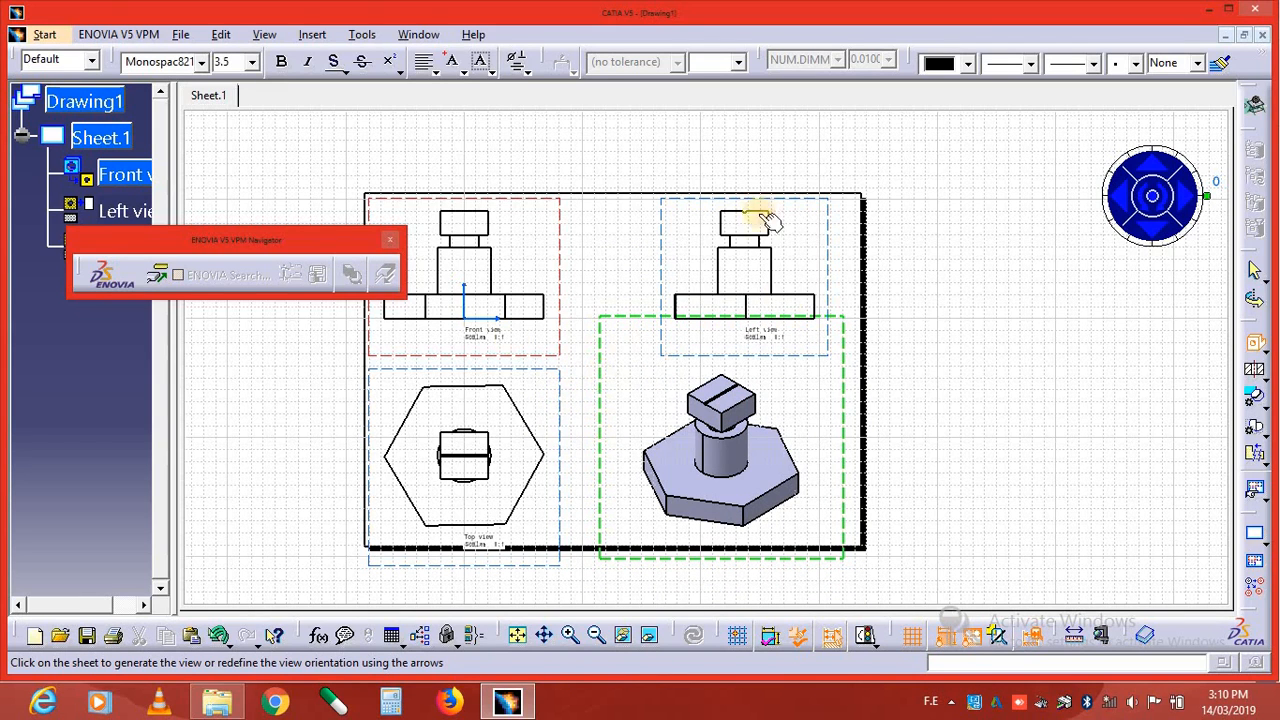
# - Generate the isometric view below the left view, with the view frames and the sheet grid hidden
pyautogui.click(969, 640)
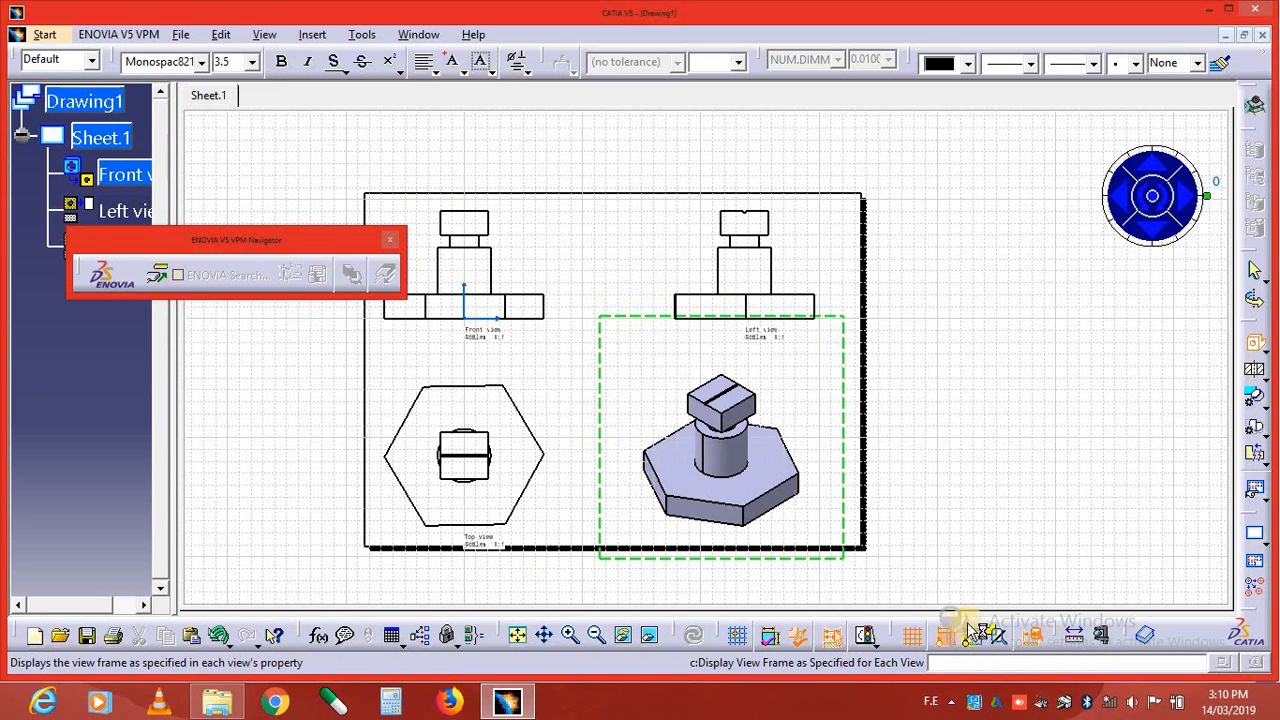
pyautogui.click(912, 460)
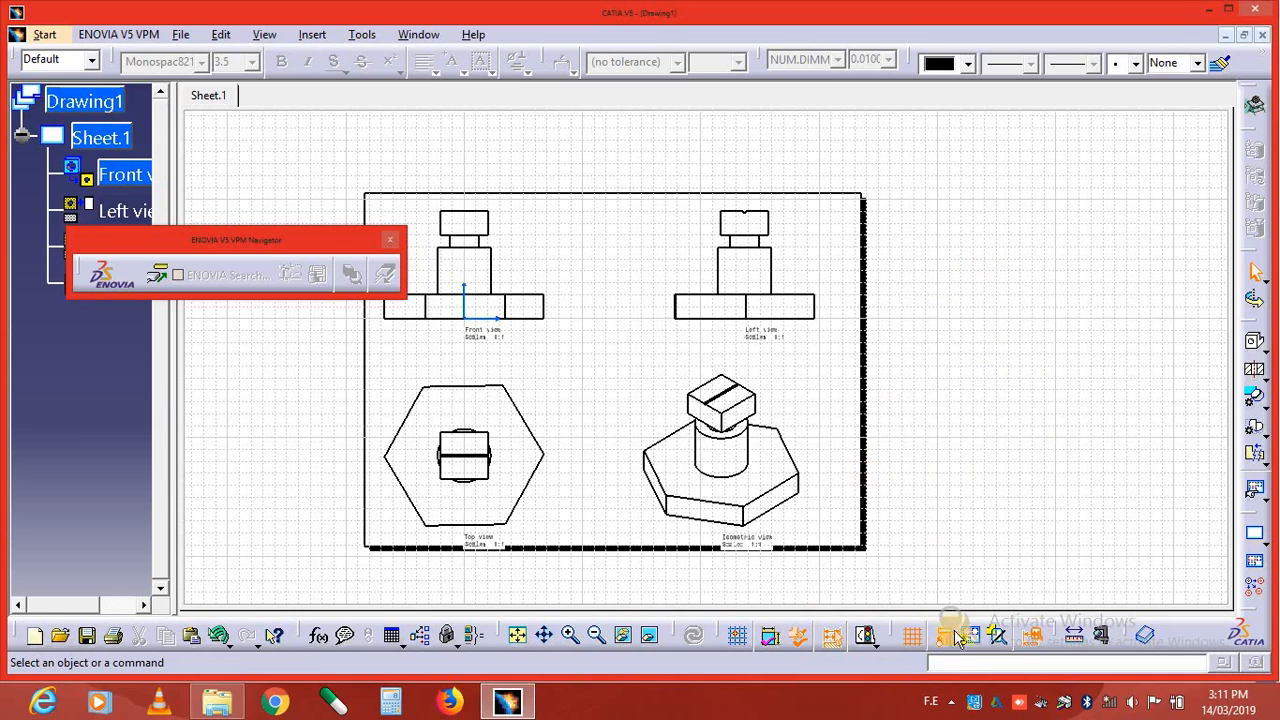
pyautogui.click(912, 637)
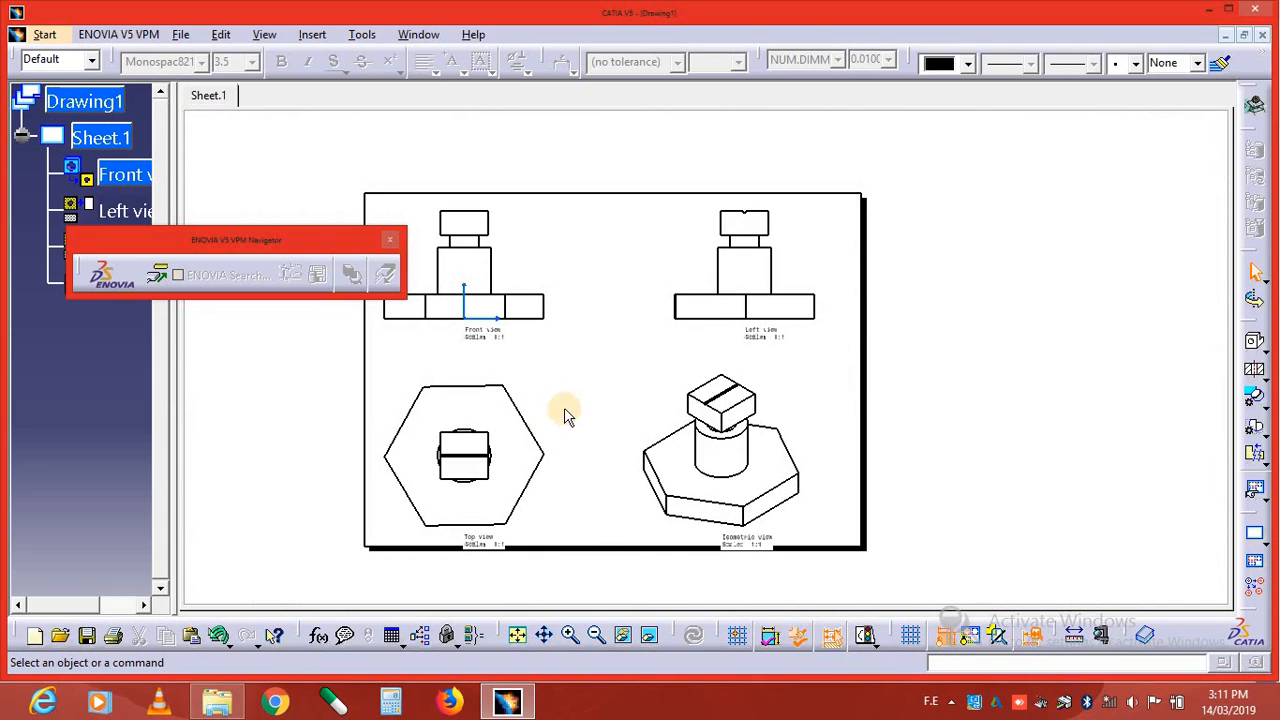
# - Inspect the name and scale labels of the front, top, left and isometric views, leaving their text unedited
pyautogui.doubleClick(479, 333)
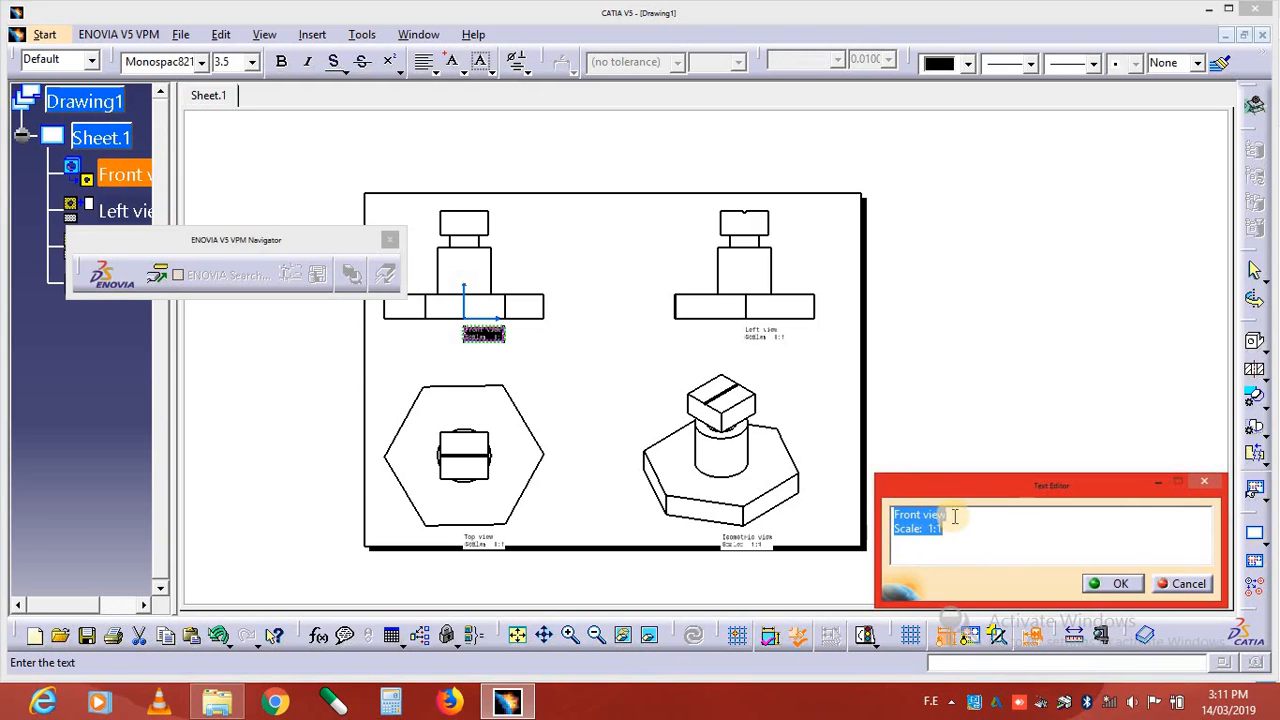
pyautogui.click(950, 516)
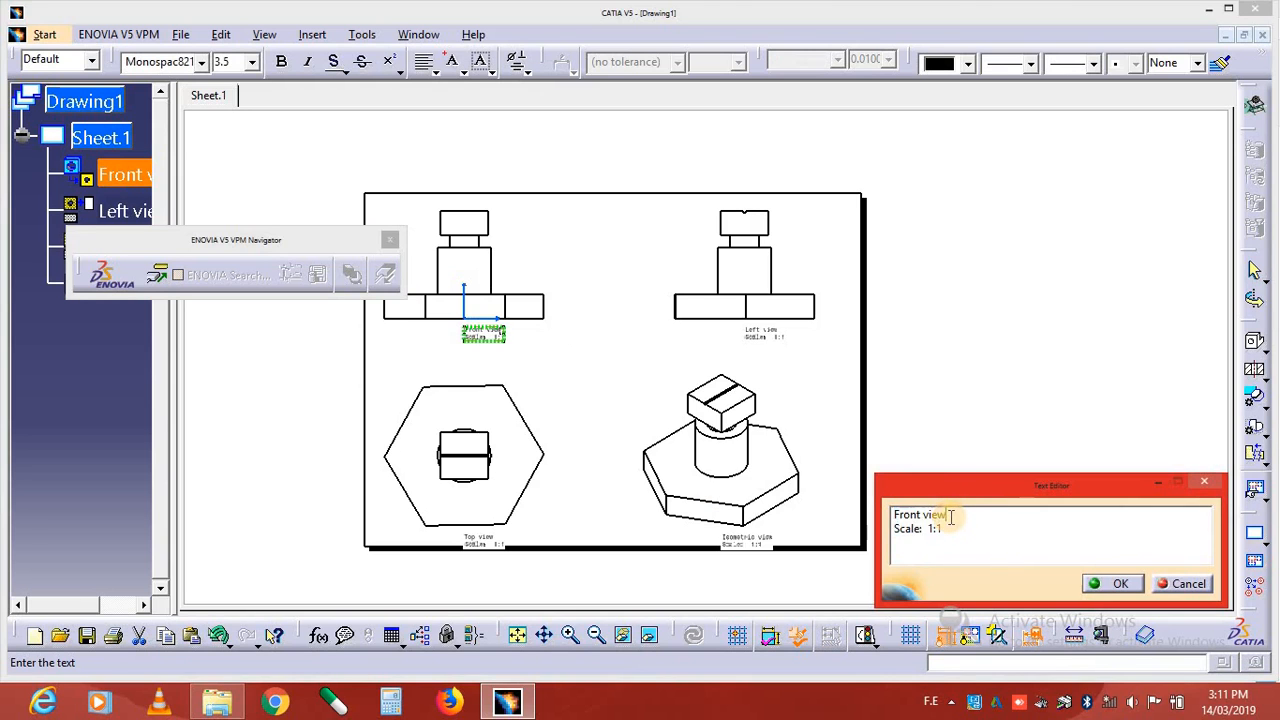
pyautogui.click(1183, 583)
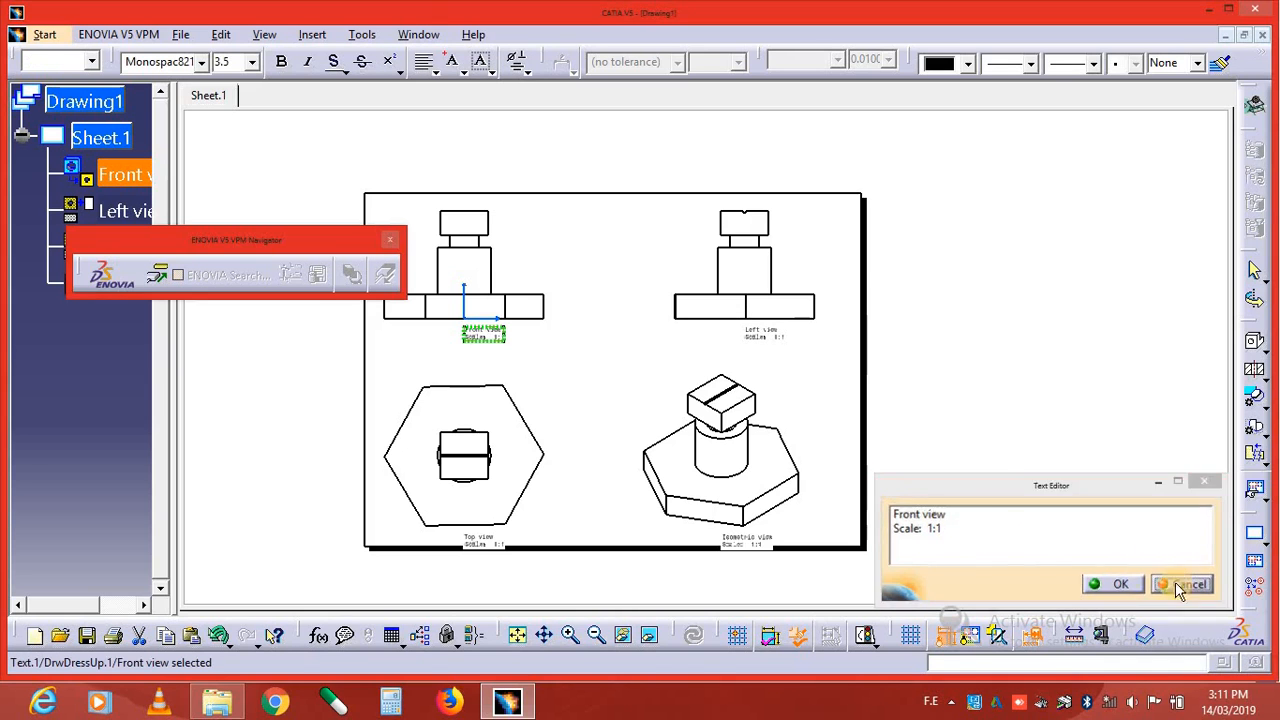
pyautogui.doubleClick(487, 545)
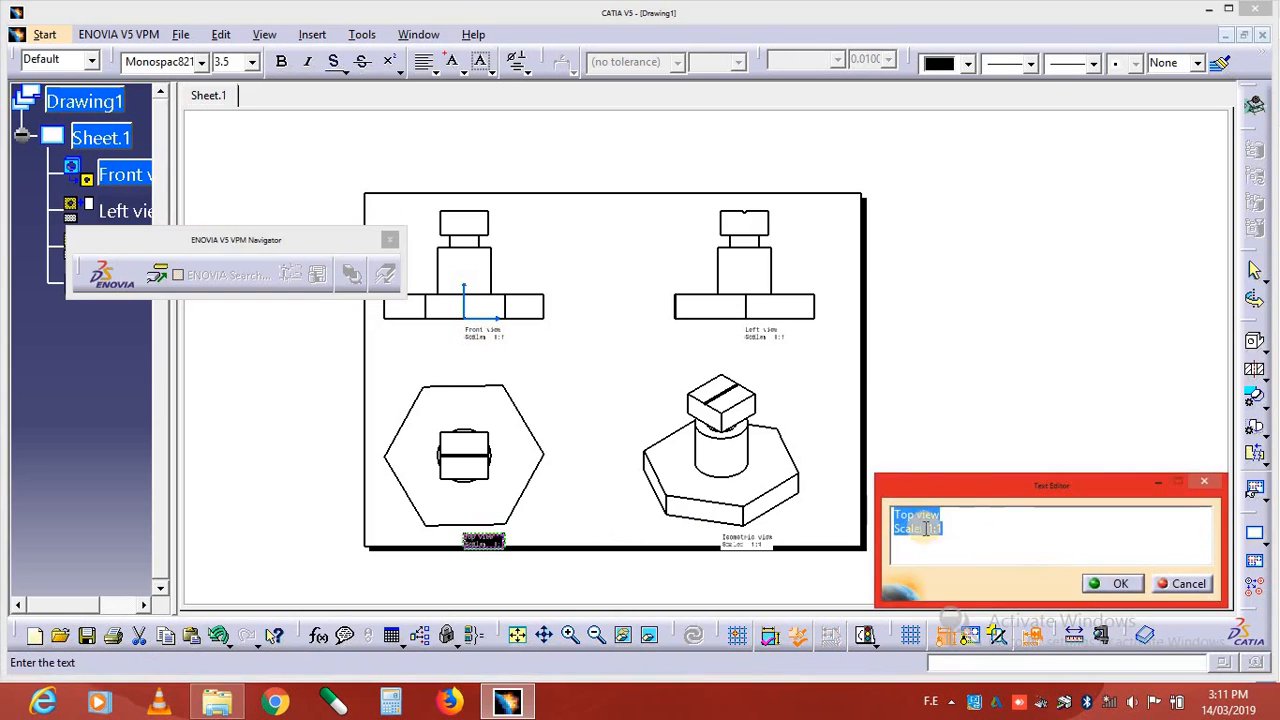
pyautogui.click(1203, 494)
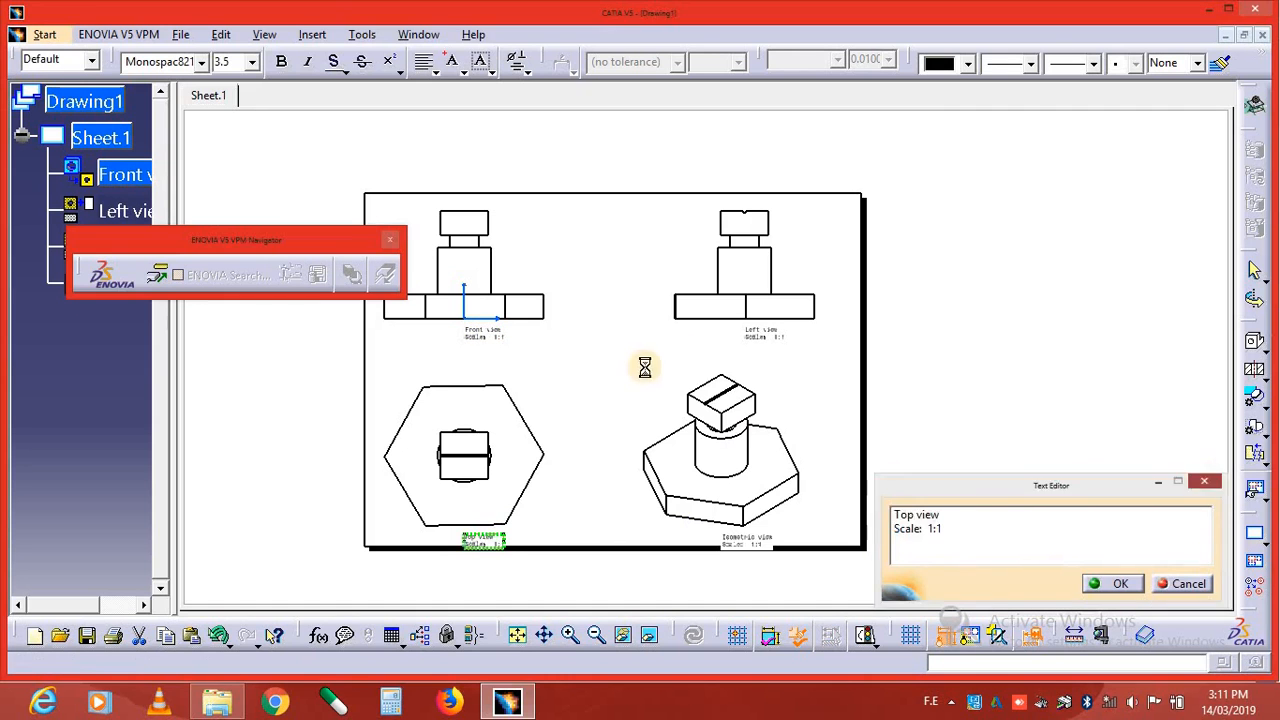
pyautogui.doubleClick(762, 337)
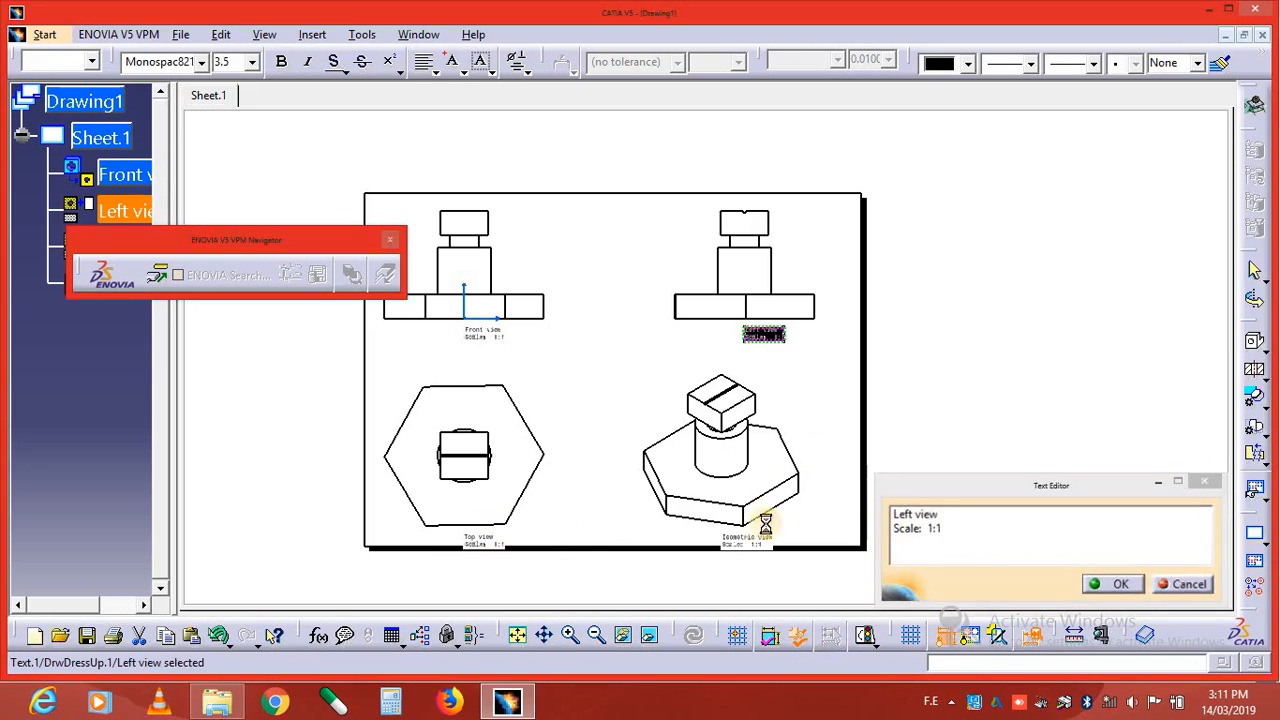
pyautogui.click(1211, 484)
pyautogui.doubleClick(752, 540)
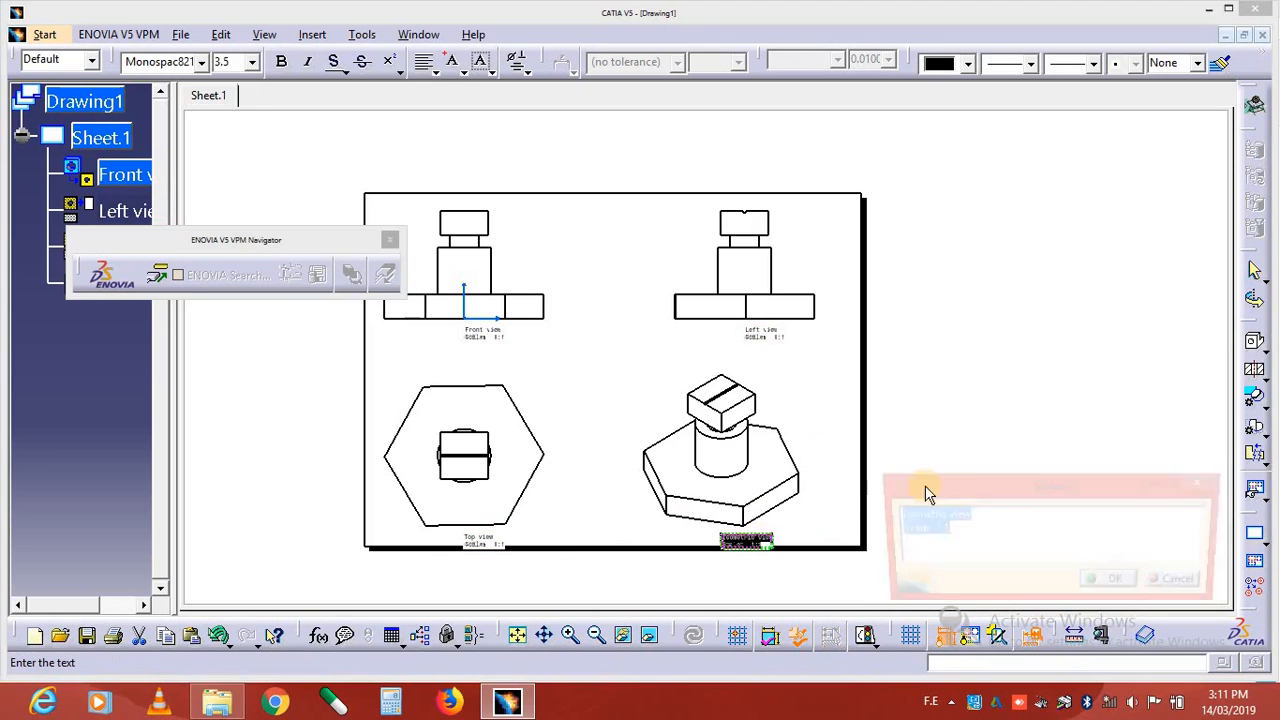
pyautogui.click(1205, 482)
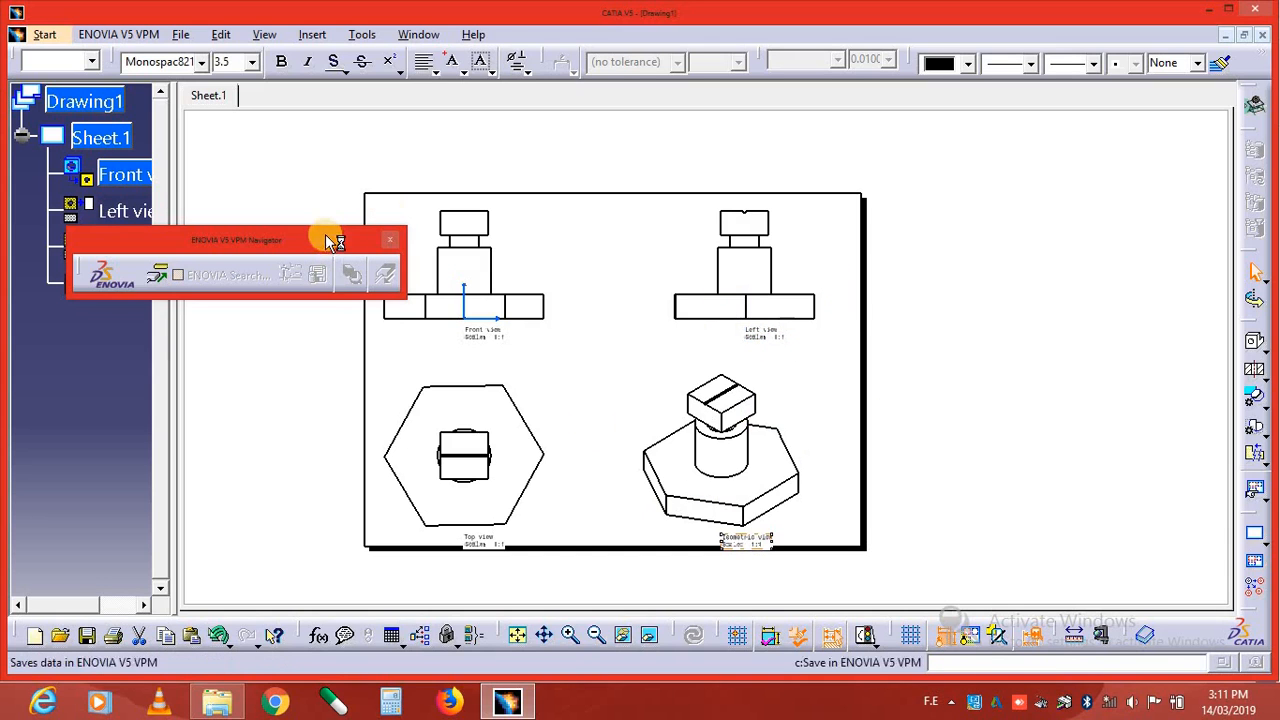
# - Move the floating ENOVIA V5 VPM Navigator toolbar up, away from the view entries in the specification tree
pyautogui.click(341, 140)
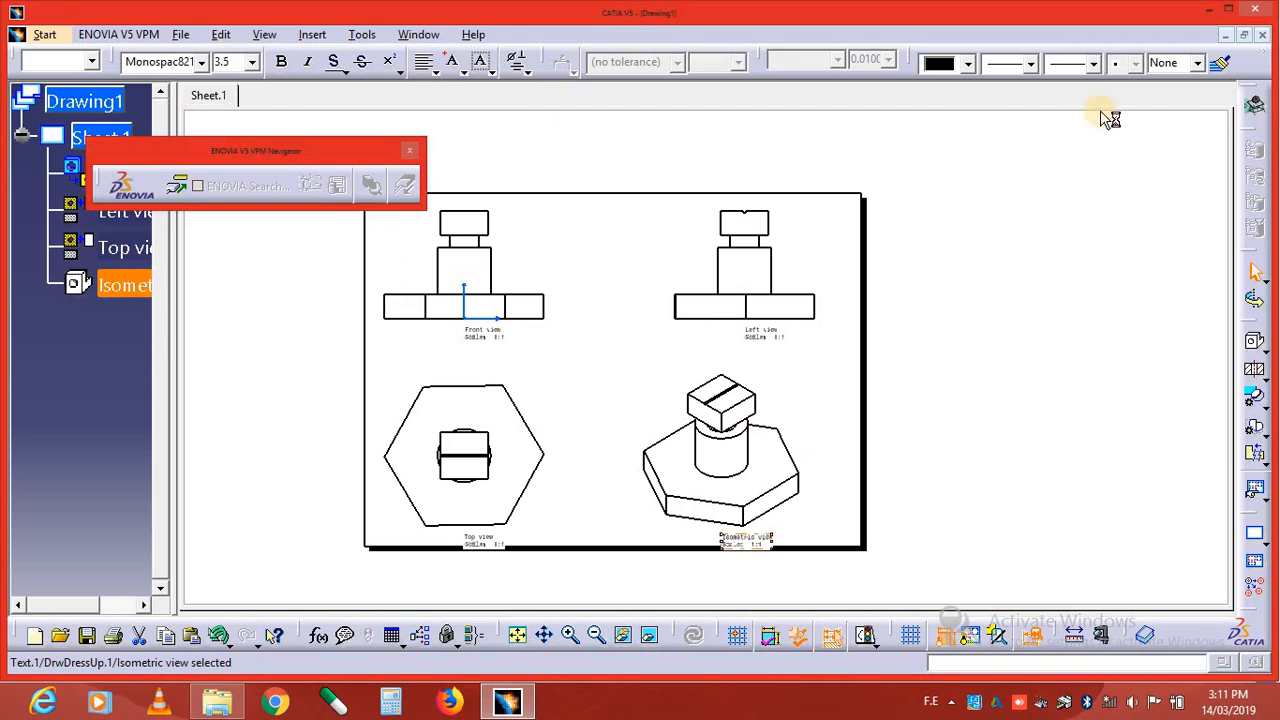